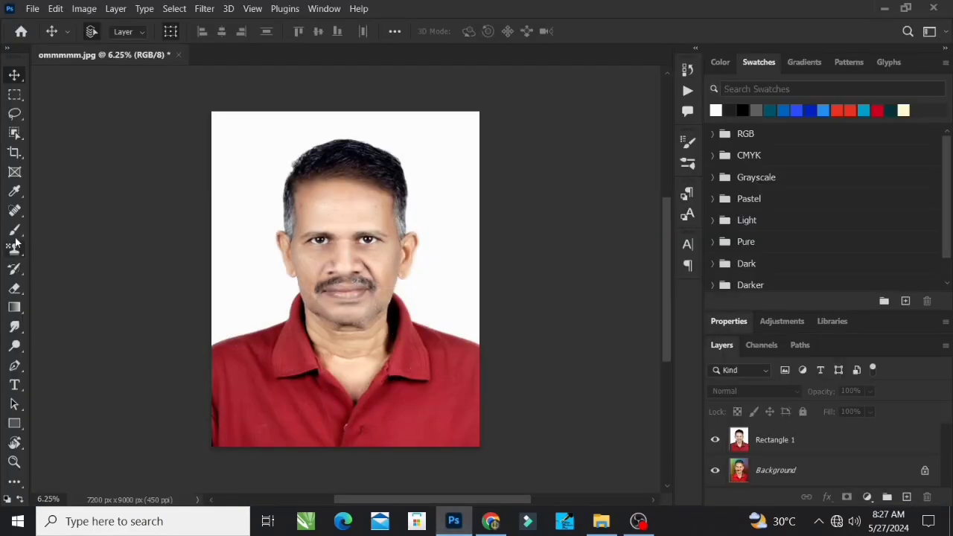
Try the Brush, clear the no-layer error, select Rectangle 1, shrink the brush, zoom on the face.
{"action": "left_click", "coordinate": [13, 232]}
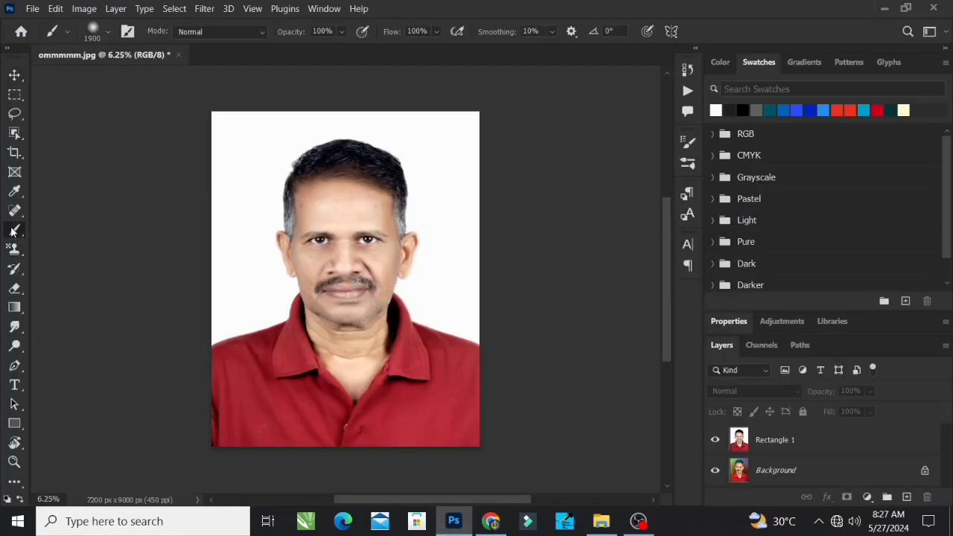
{"action": "left_click", "coordinate": [414, 375]}
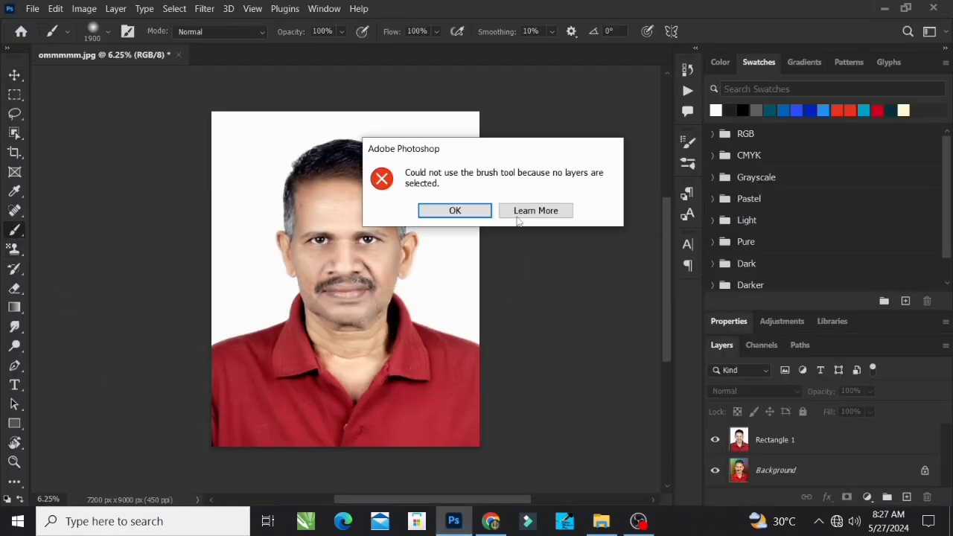
{"action": "left_click", "coordinate": [481, 209]}
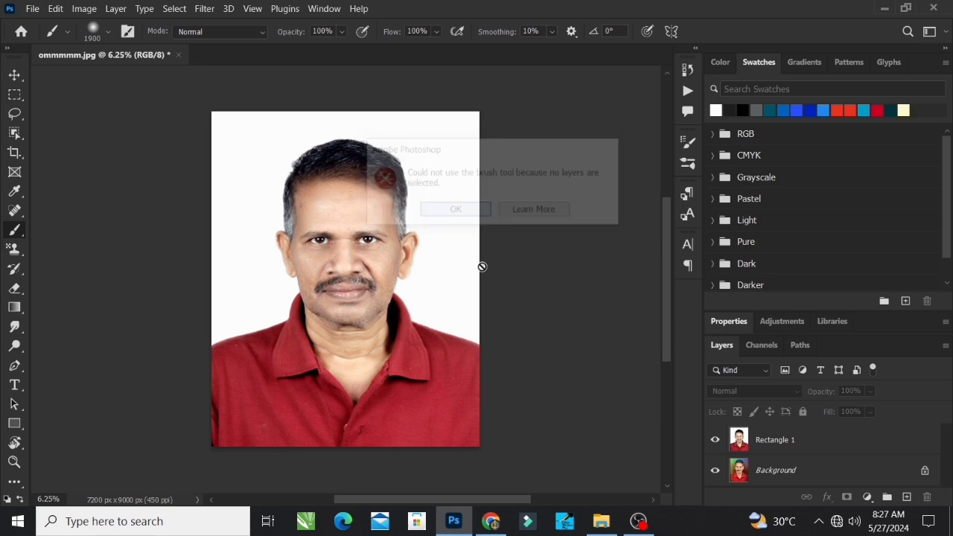
{"action": "left_click", "coordinate": [774, 440]}
{"action": "key", "text": "bracketleft"}
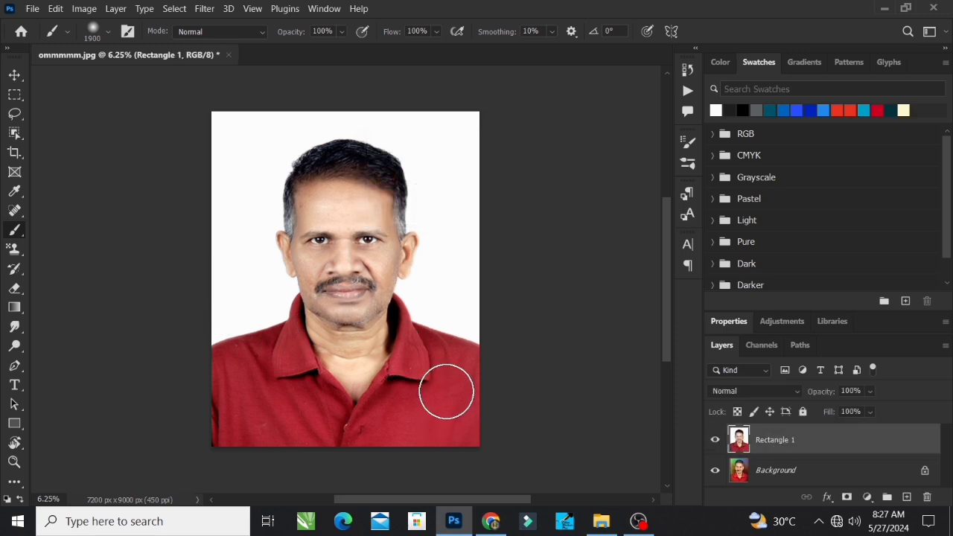
{"action": "key", "text": "bracketleft"}
{"action": "key", "text": "bracketleft"}
{"action": "key", "text": "bracketleft"}
{"action": "key", "text": "bracketleft"}
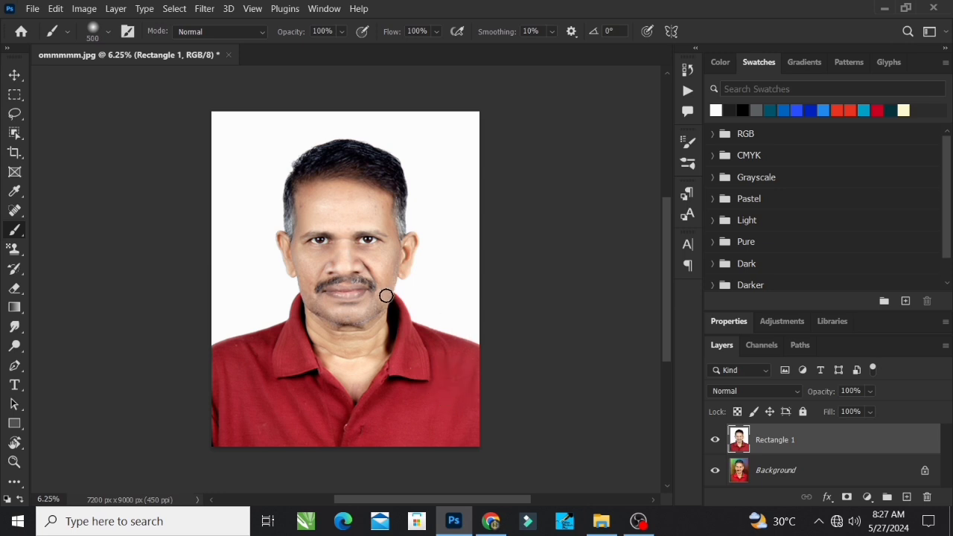
{"action": "key", "text": "ctrl+plus"}
{"action": "key", "text": "ctrl+plus"}
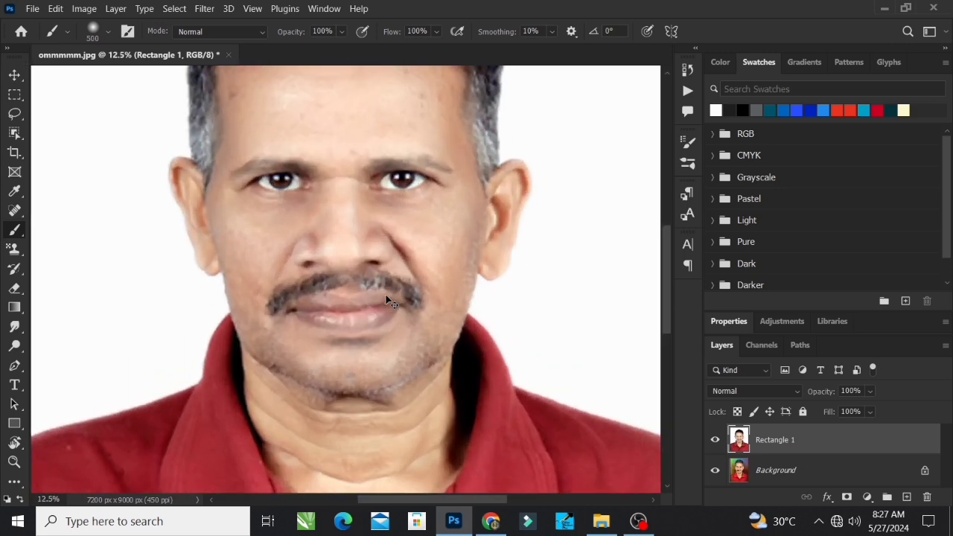
{"action": "key", "text": "ctrl+plus"}
{"action": "scroll", "coordinate": [440, 266], "scroll_direction": "up", "scroll_amount": 3}
{"action": "scroll", "coordinate": [434, 248], "scroll_direction": "up", "scroll_amount": 2}
{"action": "key", "text": "ctrl+plus"}
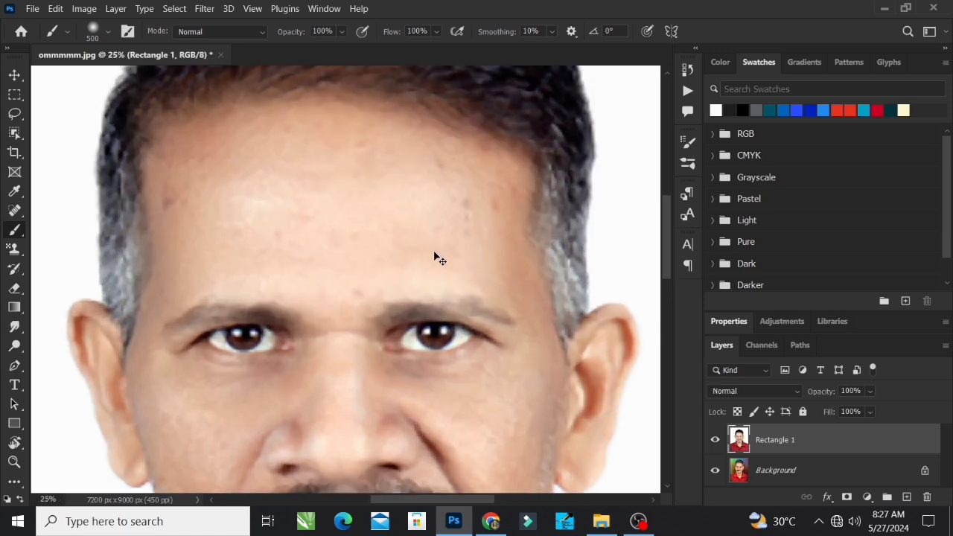
Undo back to the empty Rectangle 1 and select the 20240509_202155 photo layer.
{"action": "key", "text": "ctrl+z"}
{"action": "key", "text": "ctrl+z"}
{"action": "key", "text": "ctrl+minus"}
{"action": "key", "text": "ctrl+minus"}
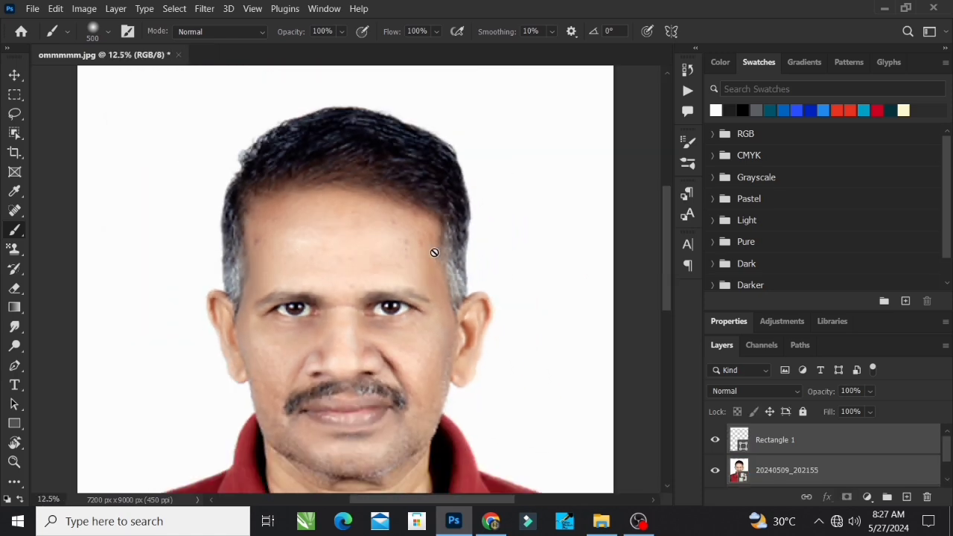
{"action": "left_click", "coordinate": [787, 449]}
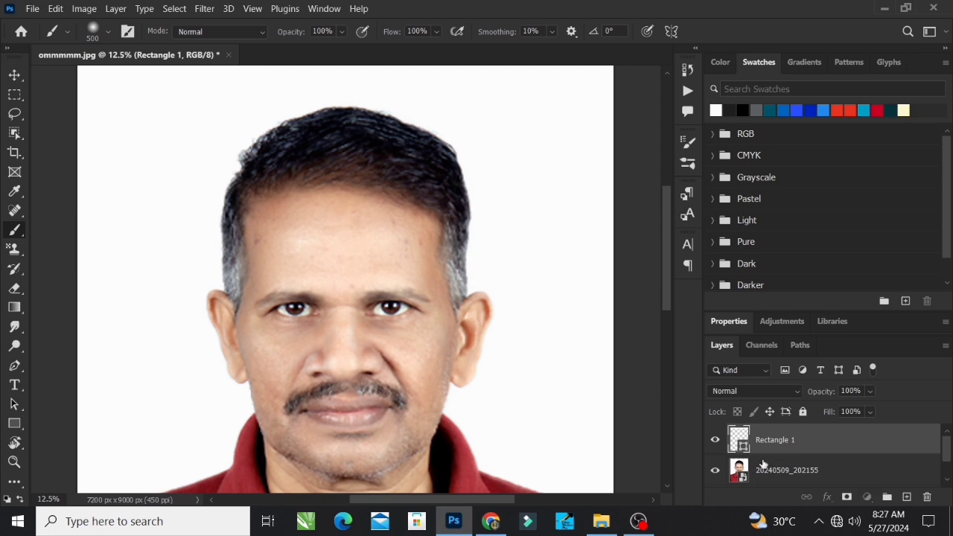
{"action": "left_click", "coordinate": [763, 465]}
{"action": "scroll", "coordinate": [429, 323], "scroll_direction": "up", "scroll_amount": 1}
{"action": "scroll", "coordinate": [430, 323], "scroll_direction": "up", "scroll_amount": 1}
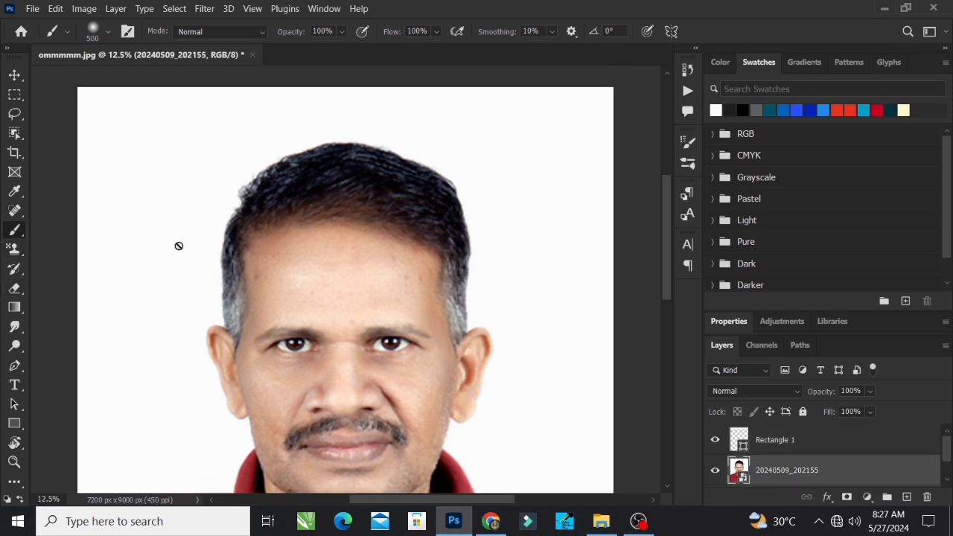
Rasterize the photo smart object with the Eraser, then erase over the hair and the head's left side.
{"action": "left_click", "coordinate": [14, 290]}
{"action": "scroll", "coordinate": [266, 278], "scroll_direction": "up", "scroll_amount": 1}
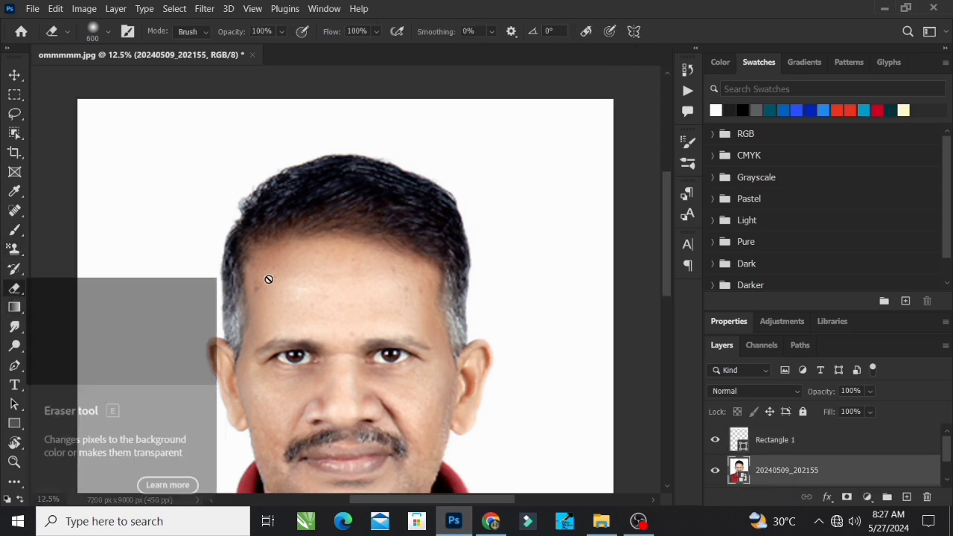
{"action": "left_click", "coordinate": [297, 246]}
{"action": "left_click", "coordinate": [414, 211]}
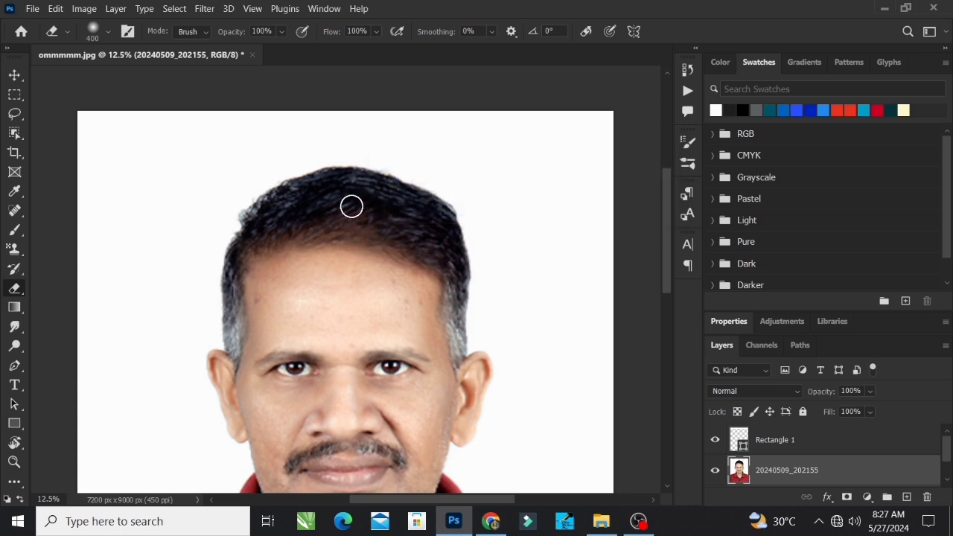
{"action": "mouse_move", "coordinate": [357, 203]}
{"action": "left_mouse_down"}
{"action": "mouse_move", "coordinate": [349, 208]}
{"action": "mouse_move", "coordinate": [397, 204]}
{"action": "mouse_move", "coordinate": [373, 194]}
{"action": "mouse_move", "coordinate": [305, 198]}
{"action": "mouse_move", "coordinate": [338, 177]}
{"action": "mouse_move", "coordinate": [372, 177]}
{"action": "mouse_move", "coordinate": [442, 202]}
{"action": "mouse_move", "coordinate": [274, 210]}
{"action": "mouse_move", "coordinate": [306, 187]}
{"action": "mouse_move", "coordinate": [285, 186]}
{"action": "mouse_move", "coordinate": [269, 213]}
{"action": "mouse_move", "coordinate": [240, 231]}
{"action": "mouse_move", "coordinate": [251, 206]}
{"action": "mouse_move", "coordinate": [336, 224]}
{"action": "mouse_move", "coordinate": [315, 232]}
{"action": "mouse_move", "coordinate": [407, 228]}
{"action": "mouse_move", "coordinate": [391, 227]}
{"action": "mouse_move", "coordinate": [449, 236]}
{"action": "mouse_move", "coordinate": [468, 271]}
{"action": "mouse_move", "coordinate": [454, 217]}
{"action": "mouse_move", "coordinate": [383, 192]}
{"action": "mouse_move", "coordinate": [450, 290]}
{"action": "mouse_move", "coordinate": [445, 347]}
{"action": "mouse_move", "coordinate": [407, 278]}
{"action": "mouse_move", "coordinate": [417, 302]}
{"action": "mouse_move", "coordinate": [402, 236]}
{"action": "mouse_move", "coordinate": [410, 254]}
{"action": "mouse_move", "coordinate": [289, 234]}
{"action": "mouse_move", "coordinate": [236, 268]}
{"action": "mouse_move", "coordinate": [237, 220]}
{"action": "mouse_move", "coordinate": [228, 315]}
{"action": "mouse_move", "coordinate": [240, 358]}
{"action": "mouse_move", "coordinate": [222, 278]}
{"action": "mouse_move", "coordinate": [376, 151]}
{"action": "mouse_move", "coordinate": [366, 162]}
{"action": "mouse_move", "coordinate": [510, 168]}
{"action": "mouse_move", "coordinate": [571, 154]}
{"action": "mouse_move", "coordinate": [385, 151]}
{"action": "mouse_move", "coordinate": [251, 173]}
{"action": "mouse_move", "coordinate": [359, 158]}
{"action": "mouse_move", "coordinate": [66, 155]}
{"action": "mouse_move", "coordinate": [112, 179]}
{"action": "mouse_move", "coordinate": [213, 181]}
{"action": "mouse_move", "coordinate": [216, 195]}
{"action": "mouse_move", "coordinate": [246, 183]}
{"action": "mouse_move", "coordinate": [233, 228]}
{"action": "left_mouse_up"}
{"action": "left_click_drag", "start_coordinate": [264, 286], "coordinate": [316, 362]}
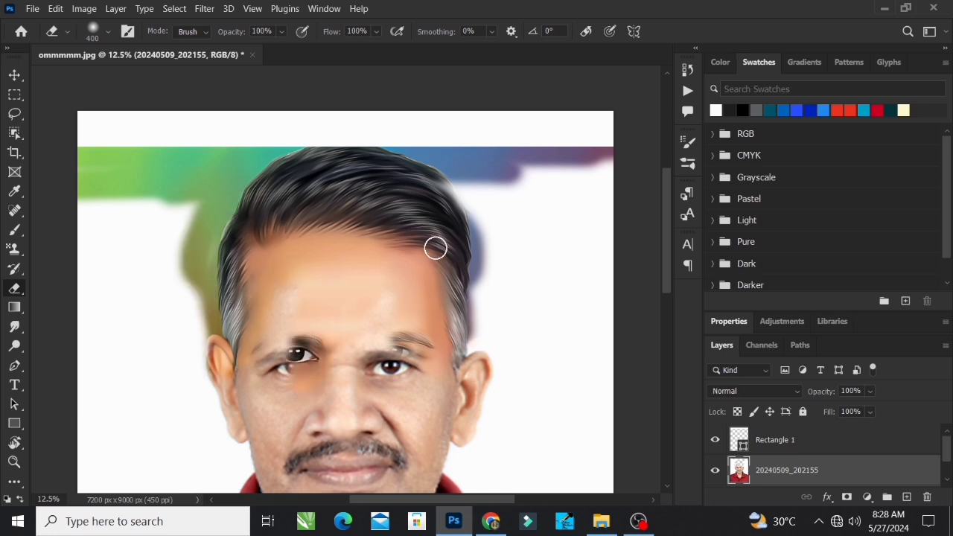
Erase the photo right of the head and over the left eye and nose.
{"action": "mouse_move", "coordinate": [436, 249]}
{"action": "left_mouse_down"}
{"action": "mouse_move", "coordinate": [451, 177]}
{"action": "mouse_move", "coordinate": [479, 213]}
{"action": "left_mouse_up"}
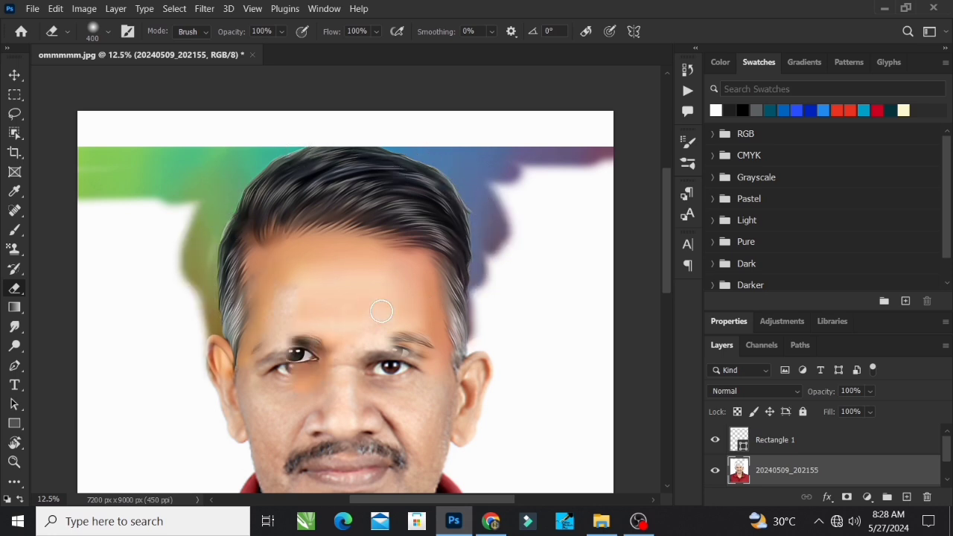
{"action": "scroll", "coordinate": [386, 316], "scroll_direction": "down", "scroll_amount": 1}
{"action": "scroll", "coordinate": [388, 320], "scroll_direction": "down", "scroll_amount": 1}
{"action": "mouse_move", "coordinate": [387, 328]}
{"action": "left_mouse_down"}
{"action": "mouse_move", "coordinate": [395, 347]}
{"action": "mouse_move", "coordinate": [395, 216]}
{"action": "mouse_move", "coordinate": [425, 236]}
{"action": "left_mouse_up"}
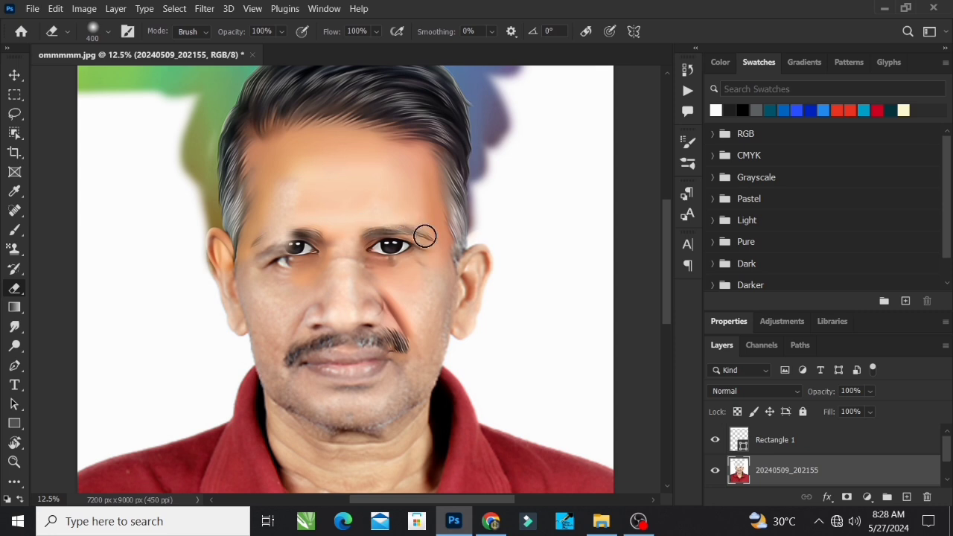
{"action": "mouse_move", "coordinate": [378, 259]}
{"action": "left_mouse_down"}
{"action": "mouse_move", "coordinate": [201, 251]}
{"action": "mouse_move", "coordinate": [230, 332]}
{"action": "mouse_move", "coordinate": [253, 334]}
{"action": "mouse_move", "coordinate": [301, 413]}
{"action": "mouse_move", "coordinate": [406, 389]}
{"action": "mouse_move", "coordinate": [432, 368]}
{"action": "mouse_move", "coordinate": [402, 315]}
{"action": "mouse_move", "coordinate": [399, 348]}
{"action": "mouse_move", "coordinate": [424, 353]}
{"action": "mouse_move", "coordinate": [413, 321]}
{"action": "mouse_move", "coordinate": [320, 293]}
{"action": "mouse_move", "coordinate": [369, 270]}
{"action": "mouse_move", "coordinate": [285, 351]}
{"action": "mouse_move", "coordinate": [330, 376]}
{"action": "mouse_move", "coordinate": [273, 313]}
{"action": "left_mouse_up"}
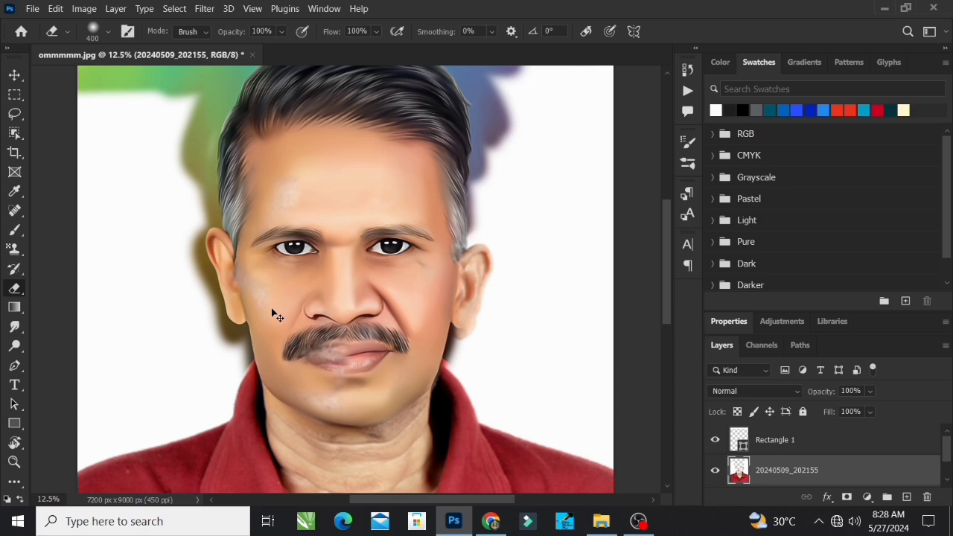
Zoomed in, erase across the moustache, lips and neck, then zoom back out to the whole portrait.
{"action": "key", "text": "ctrl+plus"}
{"action": "key", "text": "ctrl+plus"}
{"action": "key", "text": "ctrl+plus"}
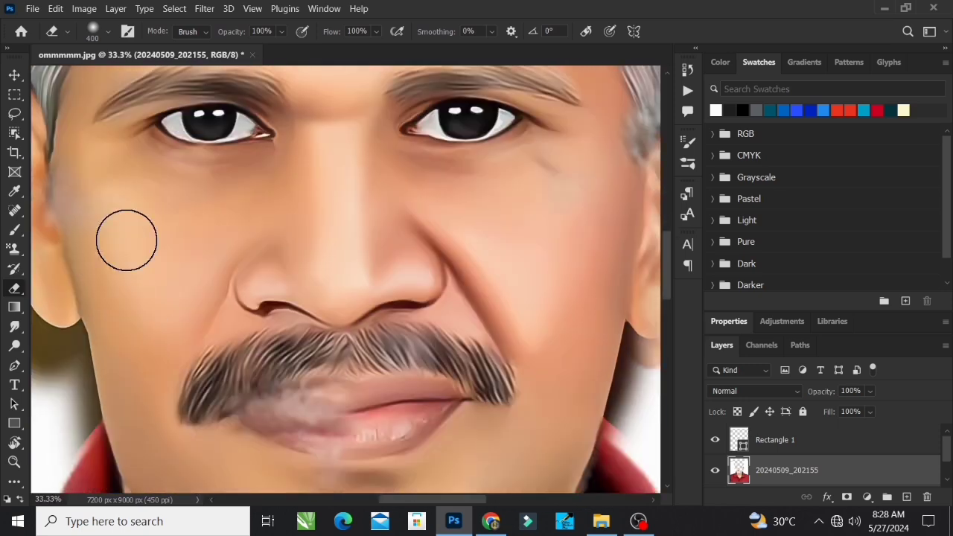
{"action": "scroll", "coordinate": [282, 389], "scroll_direction": "down", "scroll_amount": 2}
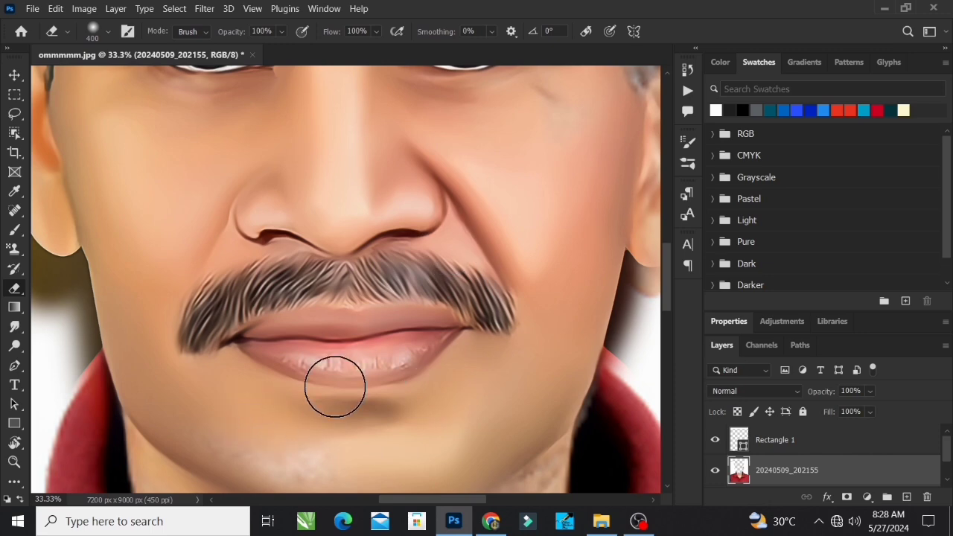
{"action": "scroll", "coordinate": [402, 357], "scroll_direction": "down", "scroll_amount": 2}
{"action": "scroll", "coordinate": [402, 368], "scroll_direction": "down", "scroll_amount": 1}
{"action": "scroll", "coordinate": [162, 373], "scroll_direction": "down", "scroll_amount": 1}
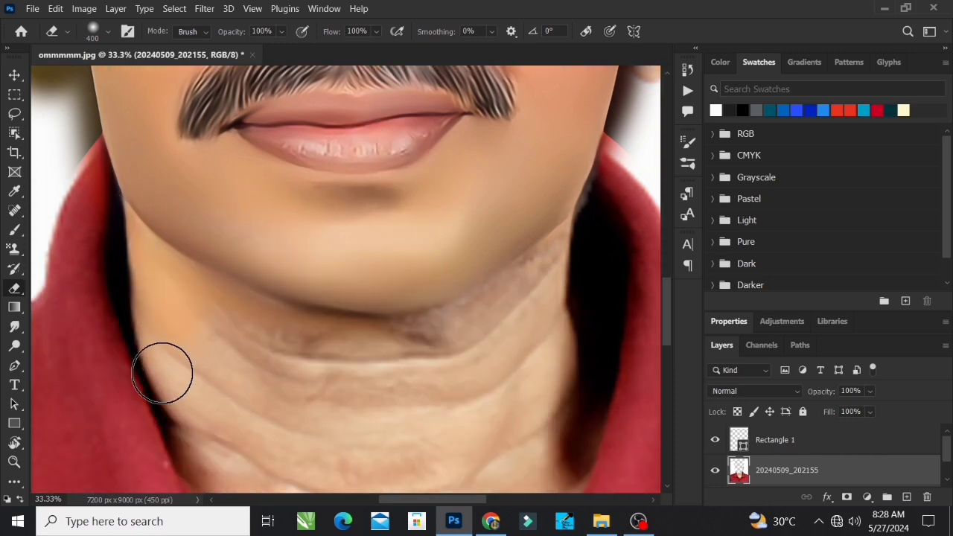
{"action": "scroll", "coordinate": [162, 372], "scroll_direction": "down", "scroll_amount": 1}
{"action": "mouse_move", "coordinate": [164, 215]}
{"action": "left_mouse_down"}
{"action": "mouse_move", "coordinate": [277, 382]}
{"action": "mouse_move", "coordinate": [603, 218]}
{"action": "left_mouse_up"}
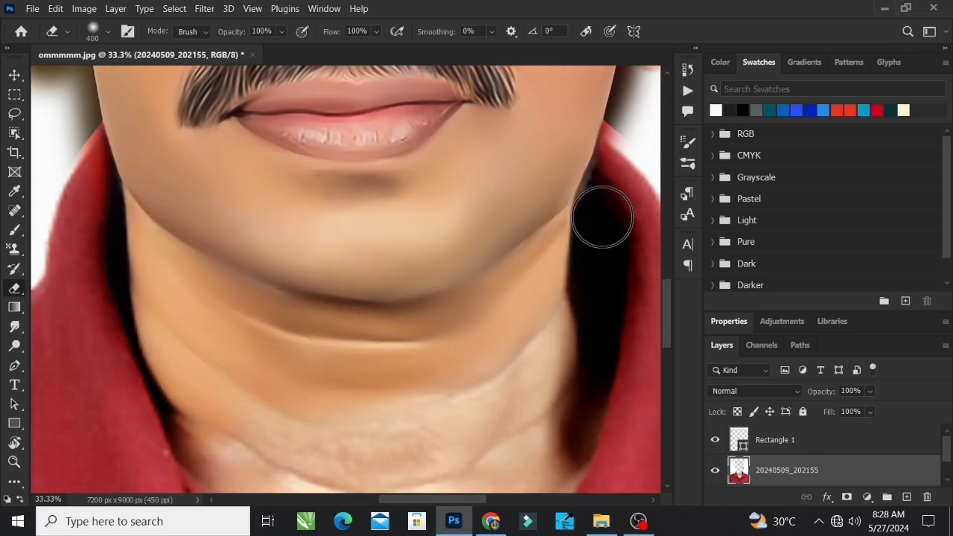
{"action": "key", "text": "ctrl+minus"}
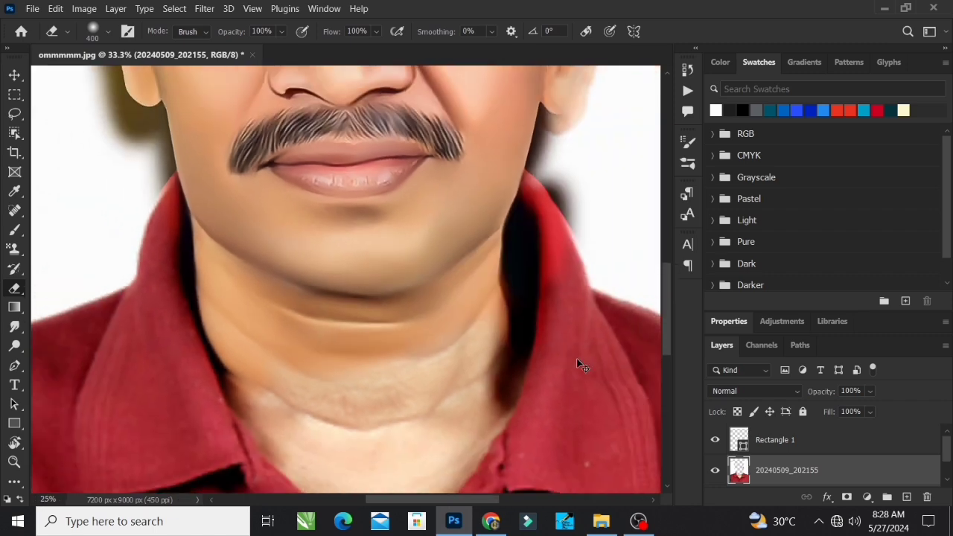
{"action": "key", "text": "ctrl+minus"}
{"action": "key", "text": "ctrl+minus"}
{"action": "key", "text": "ctrl+minus"}
Reveal painted red across the collar, left shoulder and collar tip.
{"action": "scroll", "coordinate": [610, 336], "scroll_direction": "down", "scroll_amount": 1}
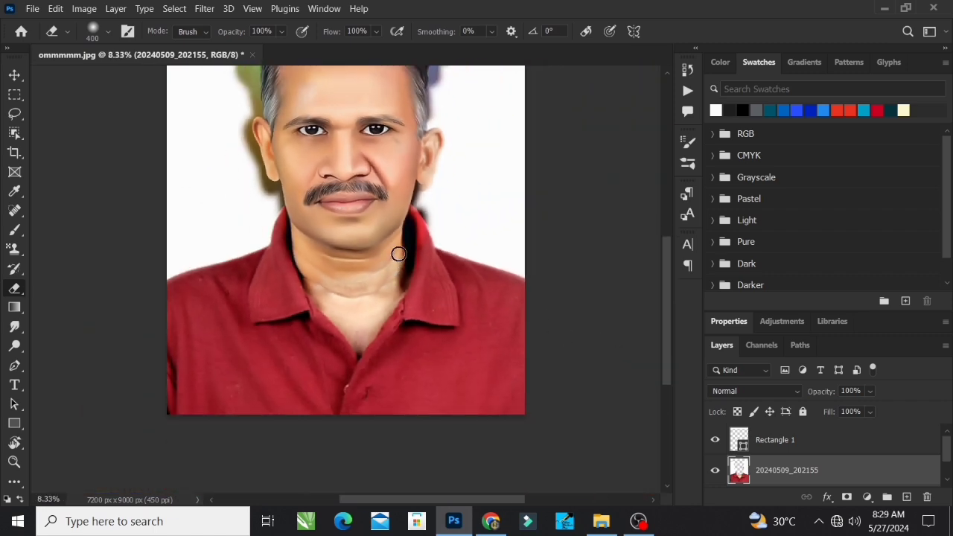
{"action": "mouse_move", "coordinate": [398, 255]}
{"action": "left_mouse_down"}
{"action": "mouse_move", "coordinate": [362, 227]}
{"action": "mouse_move", "coordinate": [350, 313]}
{"action": "mouse_move", "coordinate": [372, 283]}
{"action": "mouse_move", "coordinate": [397, 321]}
{"action": "mouse_move", "coordinate": [313, 268]}
{"action": "mouse_move", "coordinate": [317, 300]}
{"action": "left_mouse_up"}
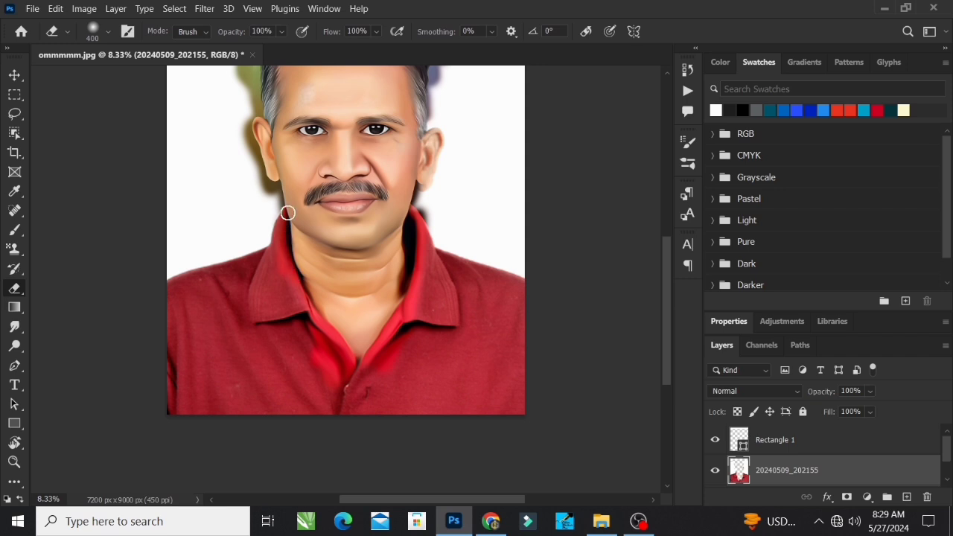
{"action": "mouse_move", "coordinate": [287, 213]}
{"action": "left_mouse_down"}
{"action": "mouse_move", "coordinate": [270, 185]}
{"action": "mouse_move", "coordinate": [281, 221]}
{"action": "mouse_move", "coordinate": [271, 291]}
{"action": "mouse_move", "coordinate": [244, 350]}
{"action": "mouse_move", "coordinate": [172, 278]}
{"action": "mouse_move", "coordinate": [240, 260]}
{"action": "mouse_move", "coordinate": [162, 404]}
{"action": "left_mouse_up"}
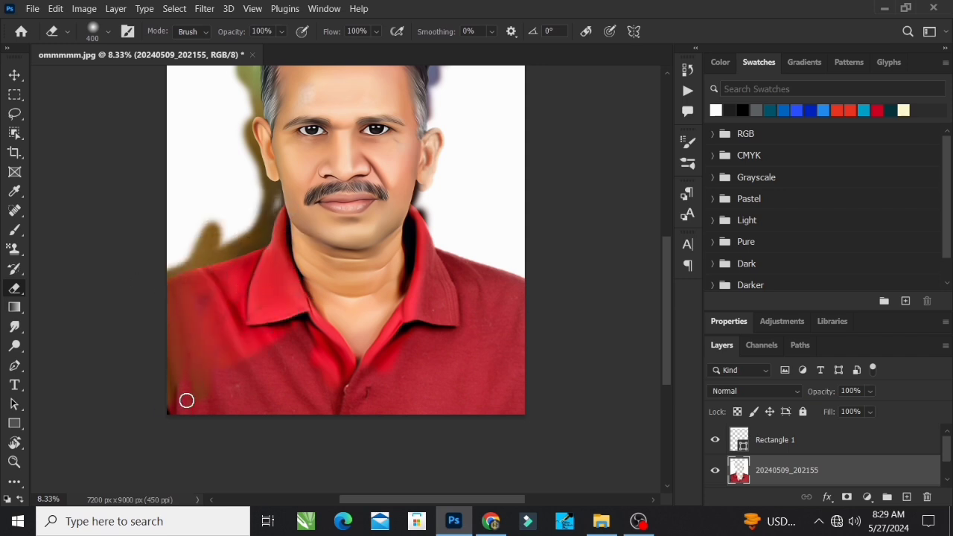
{"action": "left_click_drag", "start_coordinate": [283, 333], "coordinate": [311, 370]}
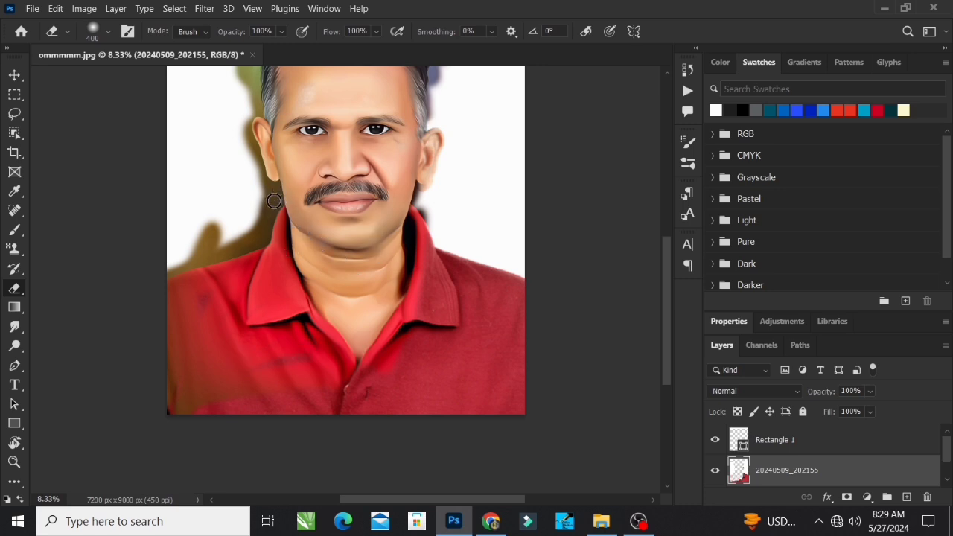
Reveal the dark painted shadow beside the neck, right shoulder and right of the head.
{"action": "scroll", "coordinate": [417, 162], "scroll_direction": "up", "scroll_amount": 2}
{"action": "scroll", "coordinate": [417, 162], "scroll_direction": "up", "scroll_amount": 2}
{"action": "left_click_drag", "start_coordinate": [418, 162], "coordinate": [437, 232]}
{"action": "mouse_move", "coordinate": [421, 284]}
{"action": "left_mouse_down"}
{"action": "mouse_move", "coordinate": [410, 253]}
{"action": "mouse_move", "coordinate": [447, 320]}
{"action": "mouse_move", "coordinate": [457, 209]}
{"action": "mouse_move", "coordinate": [445, 328]}
{"action": "mouse_move", "coordinate": [511, 345]}
{"action": "mouse_move", "coordinate": [532, 362]}
{"action": "mouse_move", "coordinate": [419, 341]}
{"action": "left_mouse_up"}
{"action": "scroll", "coordinate": [368, 268], "scroll_direction": "up", "scroll_amount": 2}
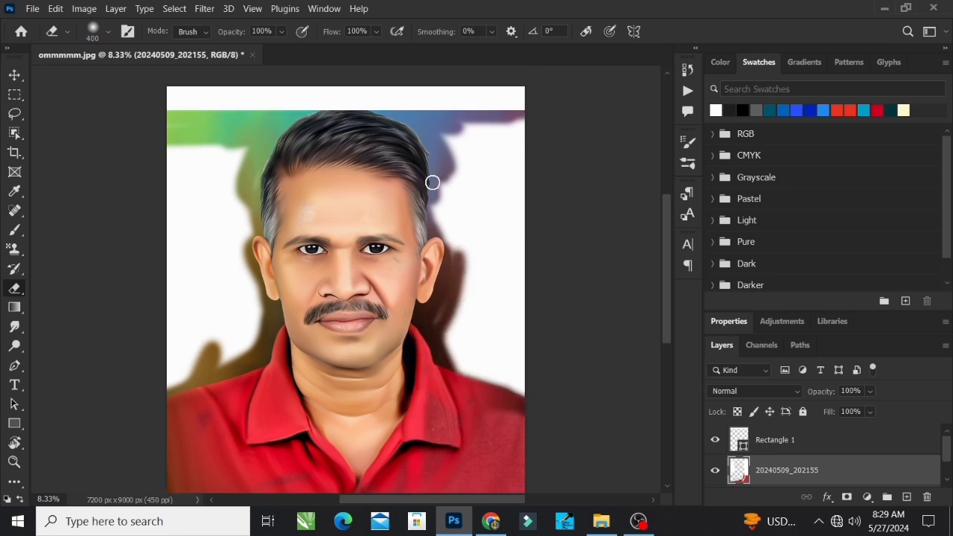
{"action": "mouse_move", "coordinate": [432, 183]}
{"action": "left_mouse_down"}
{"action": "mouse_move", "coordinate": [453, 119]}
{"action": "mouse_move", "coordinate": [484, 213]}
{"action": "mouse_move", "coordinate": [483, 175]}
{"action": "left_mouse_up"}
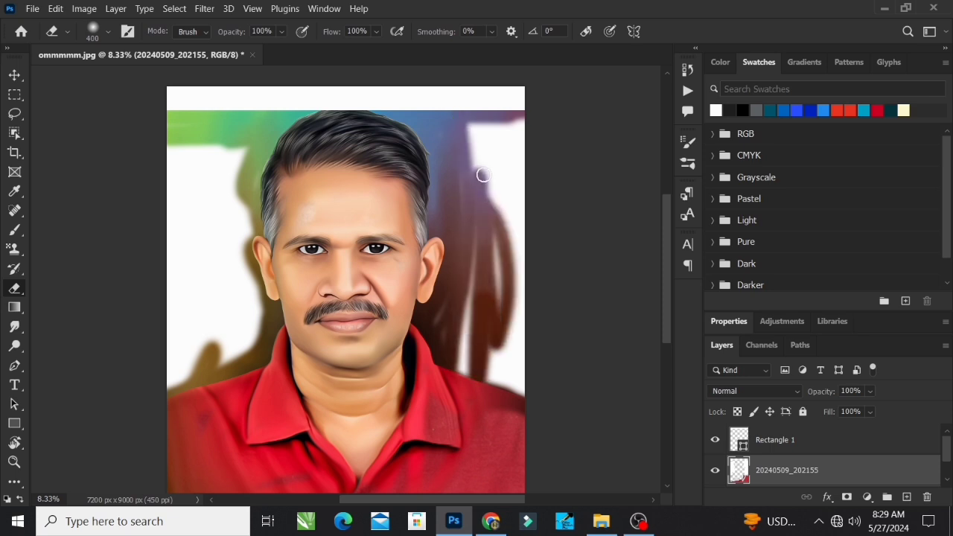
Erase more dark shadow right of the head and the white streak at the top-right.
{"action": "left_click", "coordinate": [720, 62]}
{"action": "mouse_move", "coordinate": [554, 151]}
{"action": "left_mouse_down"}
{"action": "mouse_move", "coordinate": [492, 211]}
{"action": "mouse_move", "coordinate": [471, 93]}
{"action": "left_mouse_up"}
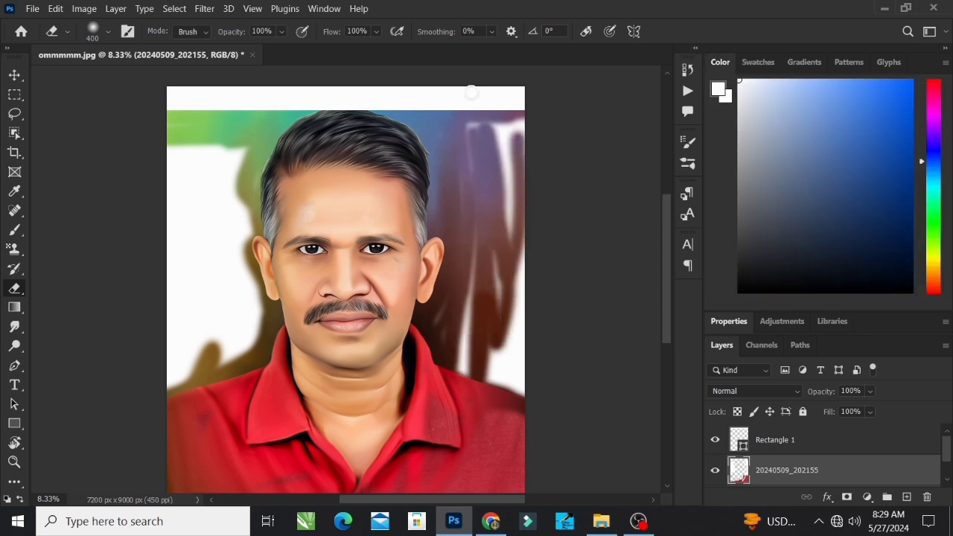
{"action": "mouse_move", "coordinate": [503, 129]}
{"action": "left_mouse_down"}
{"action": "mouse_move", "coordinate": [491, 132]}
{"action": "mouse_move", "coordinate": [528, 345]}
{"action": "mouse_move", "coordinate": [517, 143]}
{"action": "mouse_move", "coordinate": [511, 355]}
{"action": "mouse_move", "coordinate": [491, 245]}
{"action": "mouse_move", "coordinate": [468, 215]}
{"action": "mouse_move", "coordinate": [529, 310]}
{"action": "left_mouse_up"}
Erase the pale streaks along the bottom edge and smooth the shirt collar into even red.
{"action": "scroll", "coordinate": [511, 355], "scroll_direction": "down", "scroll_amount": 1}
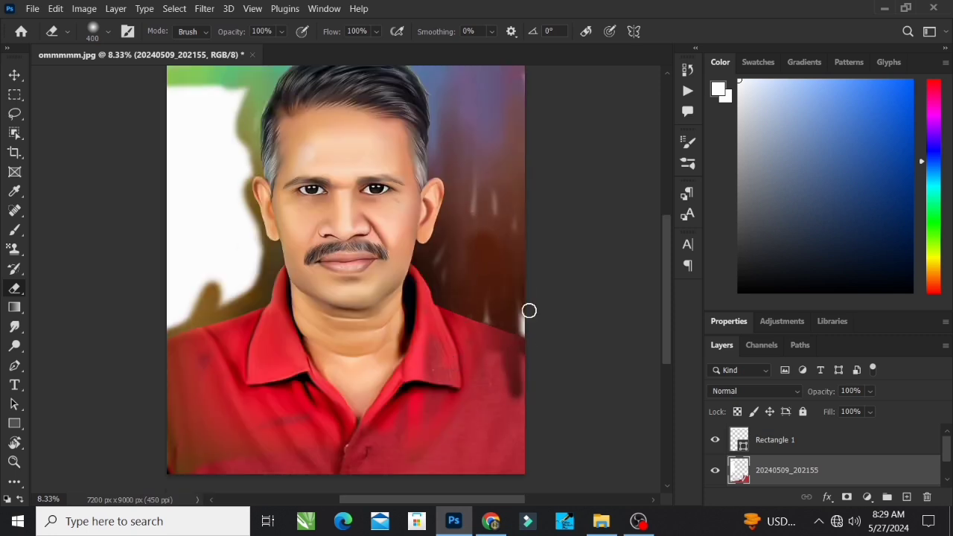
{"action": "scroll", "coordinate": [484, 246], "scroll_direction": "up", "scroll_amount": 1}
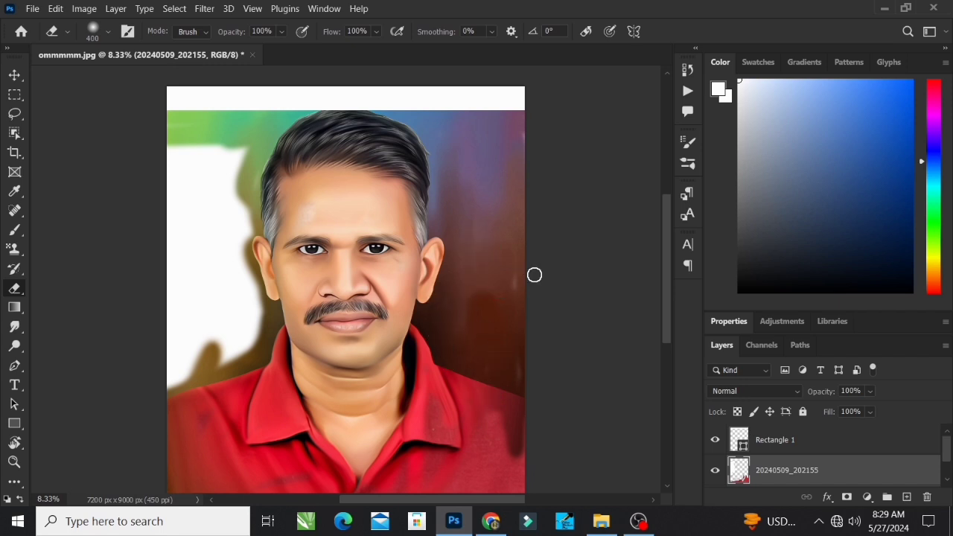
{"action": "scroll", "coordinate": [519, 408], "scroll_direction": "down", "scroll_amount": 1}
{"action": "scroll", "coordinate": [517, 398], "scroll_direction": "down", "scroll_amount": 1}
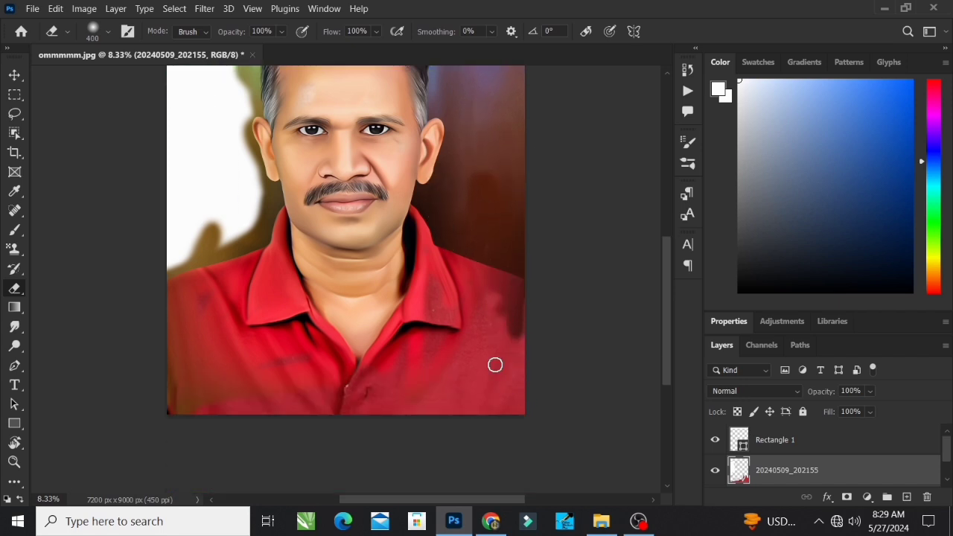
{"action": "left_click_drag", "start_coordinate": [496, 364], "coordinate": [440, 377]}
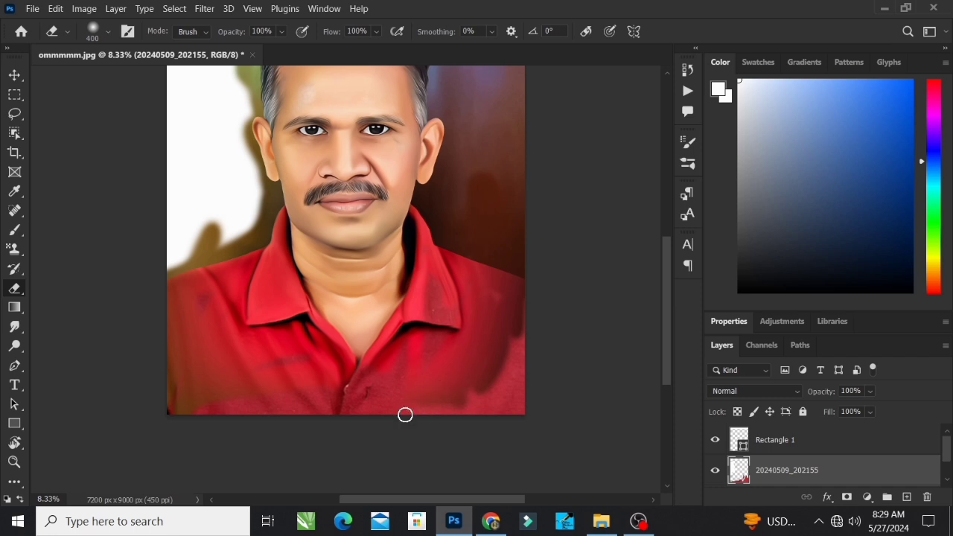
{"action": "mouse_move", "coordinate": [406, 414]}
{"action": "left_mouse_down"}
{"action": "mouse_move", "coordinate": [526, 412]}
{"action": "mouse_move", "coordinate": [447, 394]}
{"action": "mouse_move", "coordinate": [521, 351]}
{"action": "mouse_move", "coordinate": [525, 333]}
{"action": "left_mouse_up"}
{"action": "left_click_drag", "start_coordinate": [475, 301], "coordinate": [431, 292]}
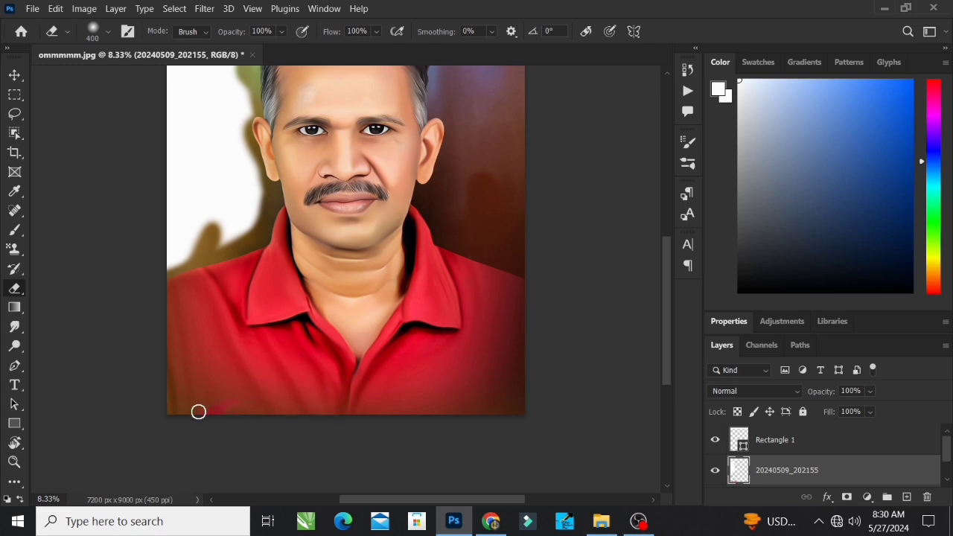
Erase the left background from hair to shoulder and the lower-left area.
{"action": "scroll", "coordinate": [313, 340], "scroll_direction": "up", "scroll_amount": 1}
{"action": "scroll", "coordinate": [318, 271], "scroll_direction": "up", "scroll_amount": 1}
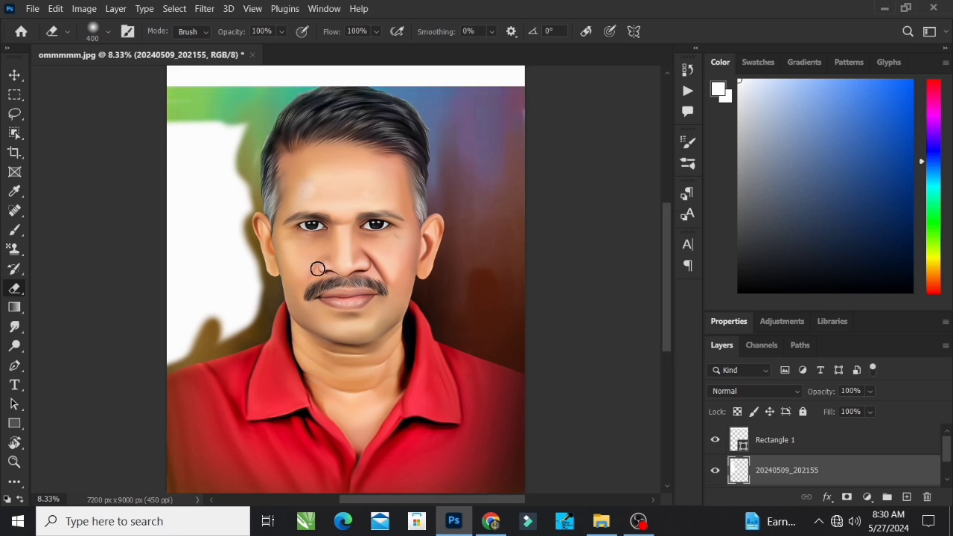
{"action": "scroll", "coordinate": [326, 268], "scroll_direction": "up", "scroll_amount": 1}
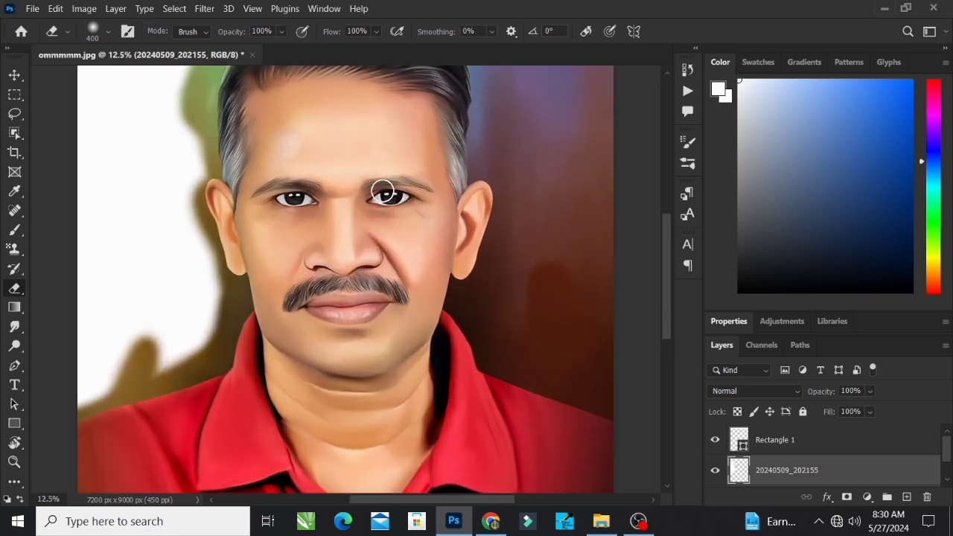
{"action": "scroll", "coordinate": [362, 281], "scroll_direction": "up", "scroll_amount": 1}
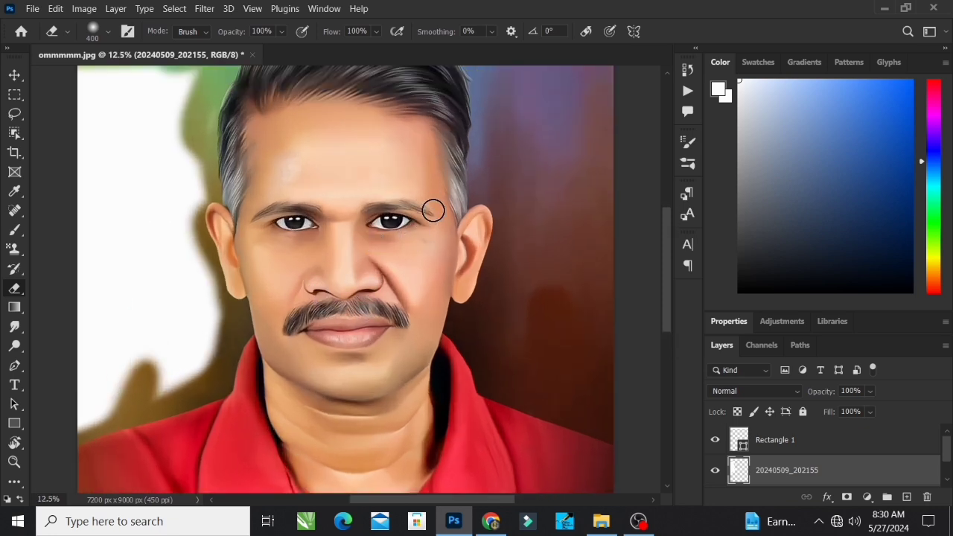
{"action": "scroll", "coordinate": [455, 216], "scroll_direction": "up", "scroll_amount": 2}
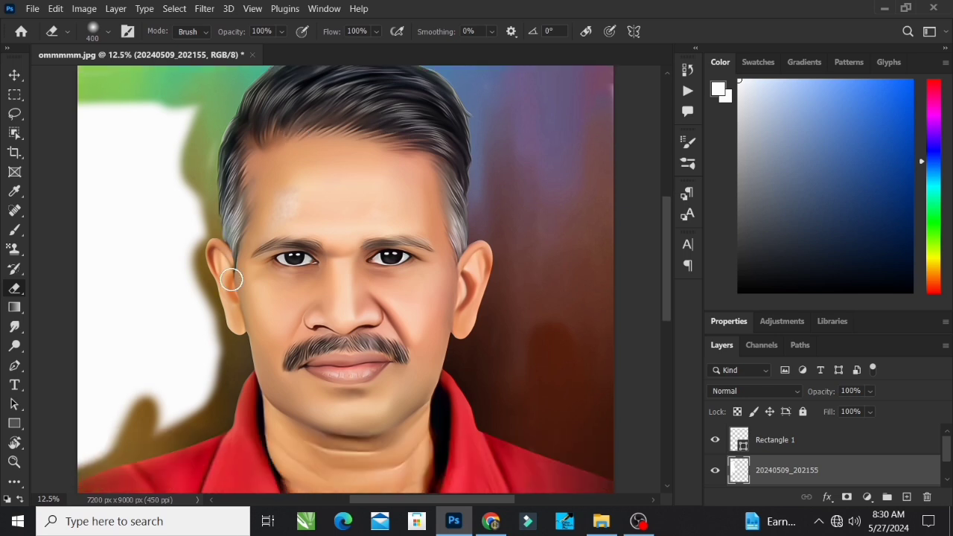
{"action": "mouse_move", "coordinate": [202, 111]}
{"action": "left_mouse_down"}
{"action": "mouse_move", "coordinate": [179, 272]}
{"action": "mouse_move", "coordinate": [212, 395]}
{"action": "mouse_move", "coordinate": [177, 428]}
{"action": "left_mouse_up"}
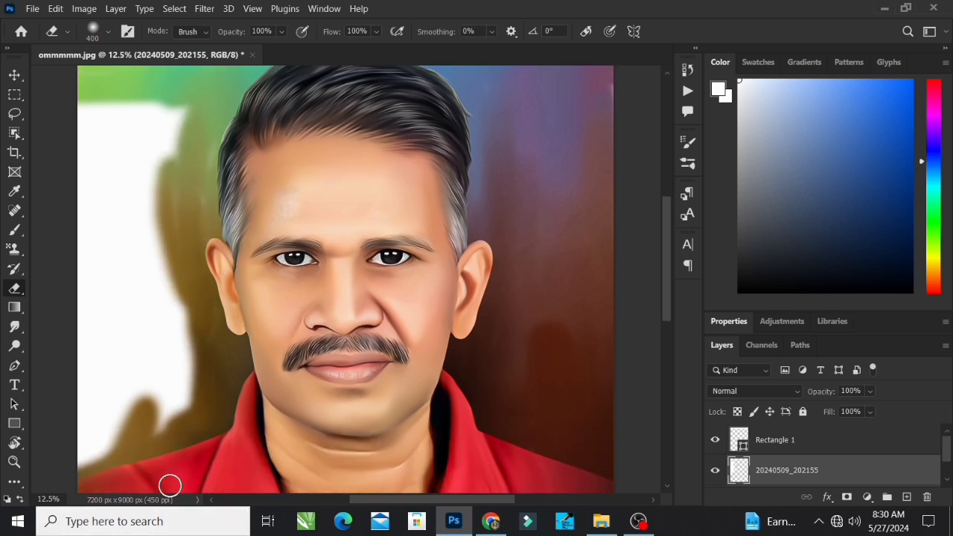
{"action": "mouse_move", "coordinate": [171, 485]}
{"action": "left_mouse_down"}
{"action": "mouse_move", "coordinate": [70, 470]}
{"action": "mouse_move", "coordinate": [195, 404]}
{"action": "mouse_move", "coordinate": [173, 401]}
{"action": "mouse_move", "coordinate": [204, 344]}
{"action": "mouse_move", "coordinate": [167, 263]}
{"action": "left_mouse_up"}
Remove the white area and light streaks in the upper-left background.
{"action": "mouse_move", "coordinate": [158, 150]}
{"action": "left_mouse_down"}
{"action": "mouse_move", "coordinate": [163, 145]}
{"action": "mouse_move", "coordinate": [112, 96]}
{"action": "mouse_move", "coordinate": [149, 100]}
{"action": "mouse_move", "coordinate": [91, 92]}
{"action": "mouse_move", "coordinate": [64, 400]}
{"action": "mouse_move", "coordinate": [85, 365]}
{"action": "mouse_move", "coordinate": [78, 465]}
{"action": "mouse_move", "coordinate": [198, 309]}
{"action": "mouse_move", "coordinate": [147, 312]}
{"action": "mouse_move", "coordinate": [144, 341]}
{"action": "mouse_move", "coordinate": [172, 244]}
{"action": "mouse_move", "coordinate": [112, 318]}
{"action": "mouse_move", "coordinate": [92, 145]}
{"action": "left_mouse_up"}
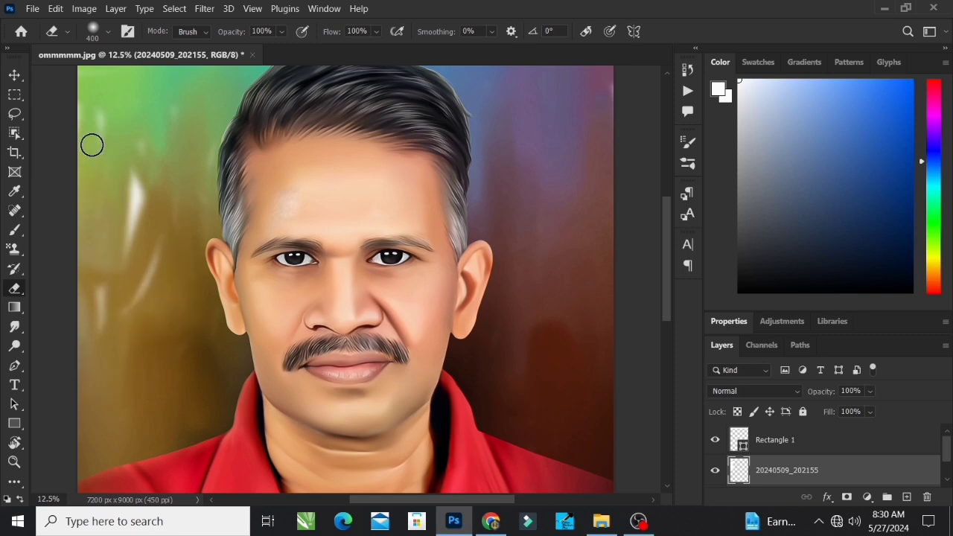
{"action": "mouse_move", "coordinate": [107, 88]}
{"action": "left_mouse_down"}
{"action": "mouse_move", "coordinate": [129, 157]}
{"action": "mouse_move", "coordinate": [187, 249]}
{"action": "left_mouse_up"}
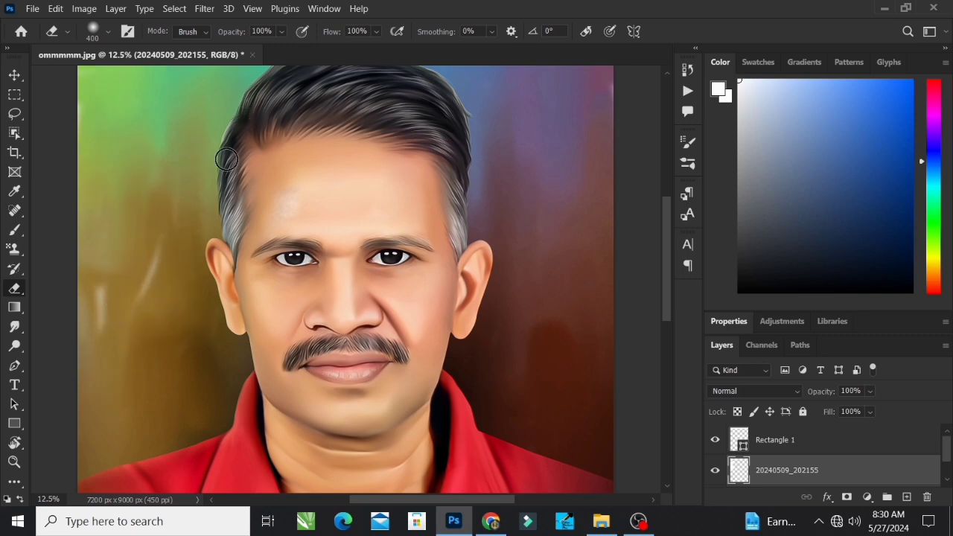
{"action": "mouse_move", "coordinate": [226, 159]}
{"action": "left_mouse_down"}
{"action": "mouse_move", "coordinate": [121, 308]}
{"action": "mouse_move", "coordinate": [87, 279]}
{"action": "left_mouse_up"}
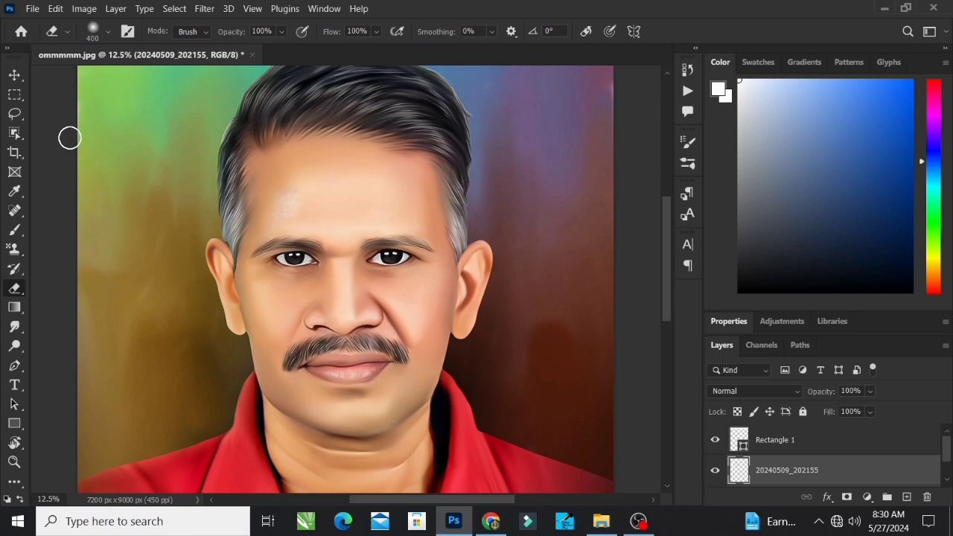
{"action": "scroll", "coordinate": [82, 194], "scroll_direction": "up", "scroll_amount": 1}
{"action": "scroll", "coordinate": [395, 173], "scroll_direction": "up", "scroll_amount": 1}
{"action": "scroll", "coordinate": [424, 172], "scroll_direction": "up", "scroll_amount": 1}
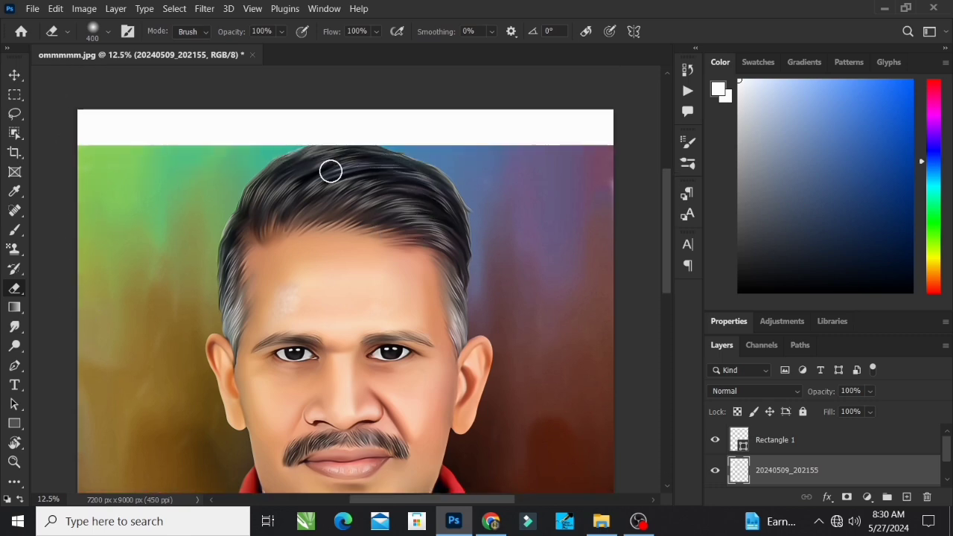
Rasterize Rectangle 1 and erase part of the white band above the head.
{"action": "left_click", "coordinate": [776, 443]}
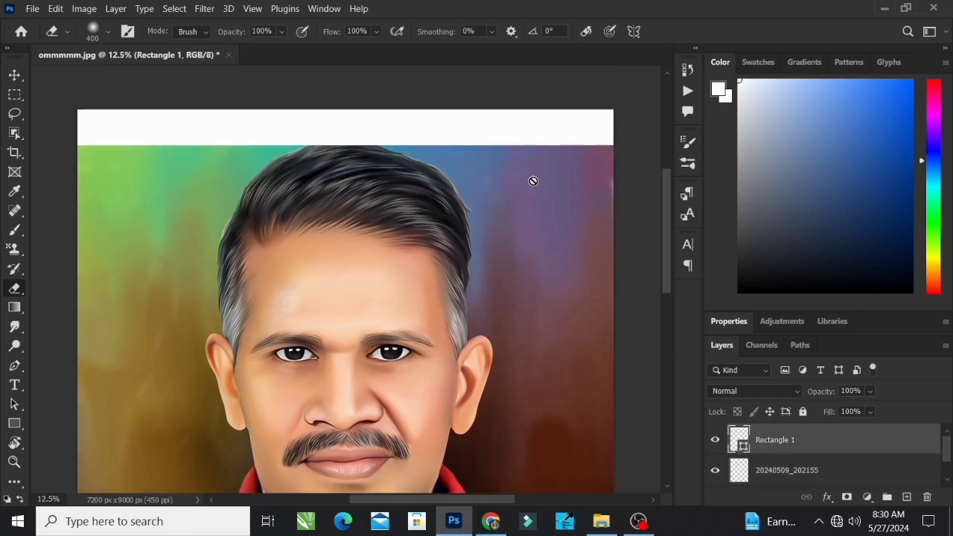
{"action": "left_click", "coordinate": [472, 133]}
{"action": "left_click", "coordinate": [472, 210]}
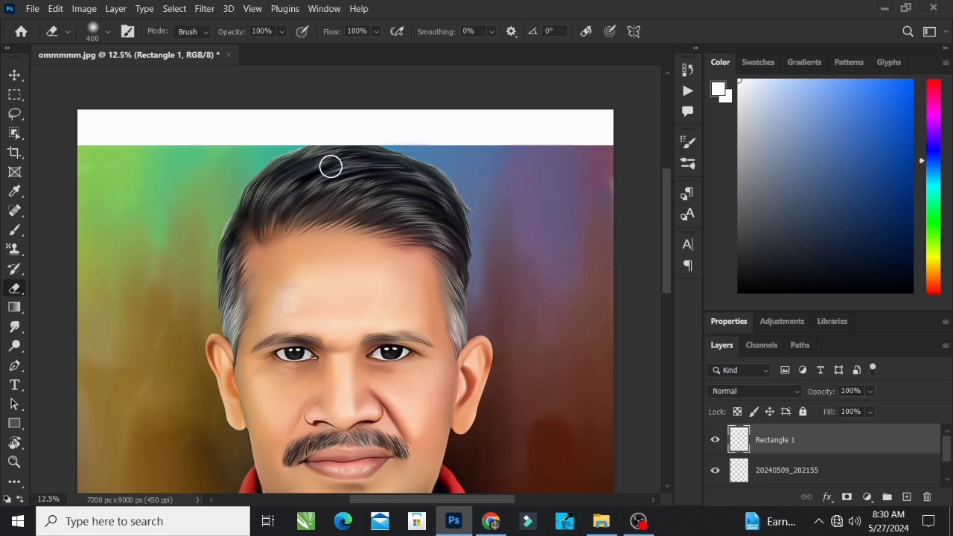
{"action": "mouse_move", "coordinate": [330, 164]}
{"action": "left_mouse_down"}
{"action": "mouse_move", "coordinate": [320, 151]}
{"action": "mouse_move", "coordinate": [373, 139]}
{"action": "mouse_move", "coordinate": [294, 158]}
{"action": "left_mouse_up"}
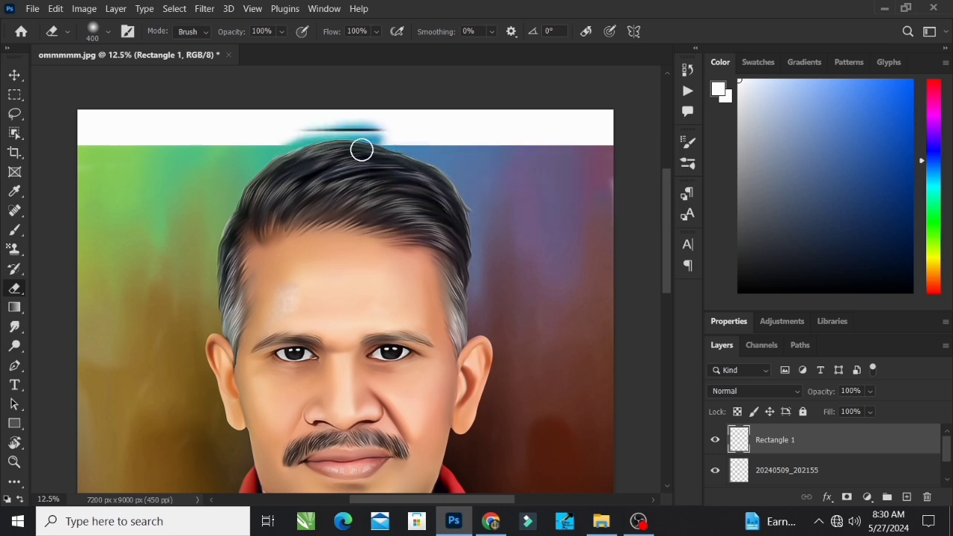
Zoomed in, erase the white strip along the top edge on Rectangle 1.
{"action": "key", "text": "ctrl+plus"}
{"action": "scroll", "coordinate": [495, 87], "scroll_direction": "up", "scroll_amount": 2}
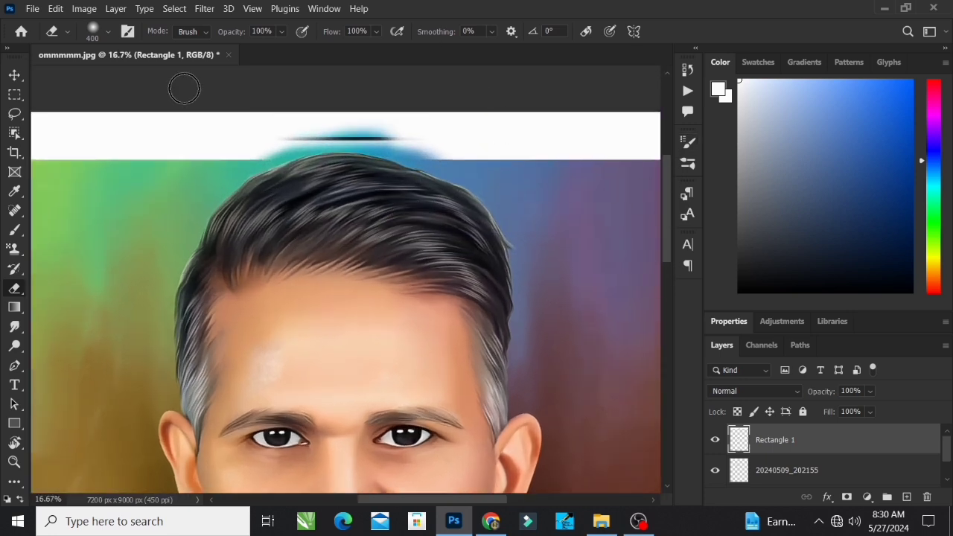
{"action": "scroll", "coordinate": [184, 89], "scroll_direction": "up", "scroll_amount": 1}
{"action": "left_click_drag", "start_coordinate": [484, 499], "coordinate": [515, 499]}
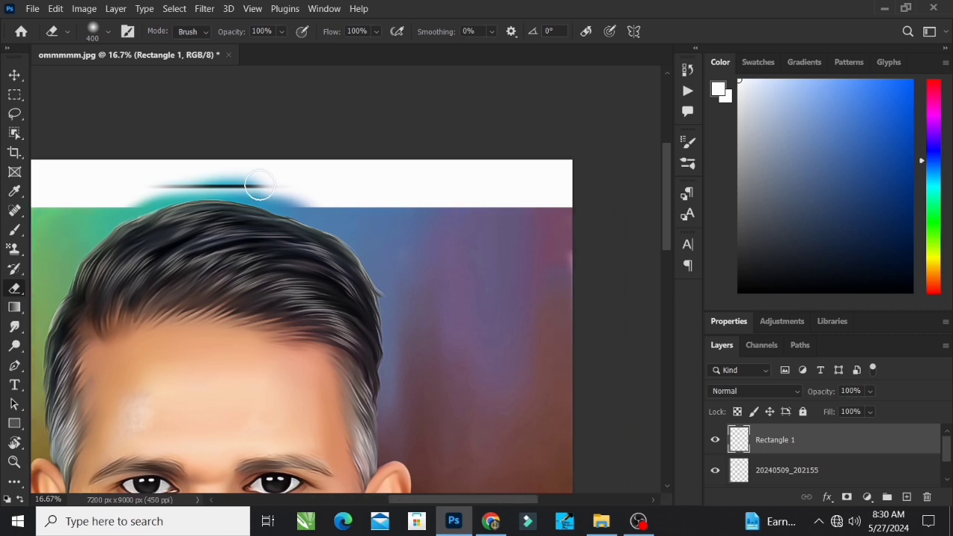
{"action": "left_click_drag", "start_coordinate": [285, 198], "coordinate": [560, 213]}
{"action": "mouse_move", "coordinate": [346, 216]}
{"action": "left_mouse_down"}
{"action": "mouse_move", "coordinate": [551, 181]}
{"action": "mouse_move", "coordinate": [243, 158]}
{"action": "mouse_move", "coordinate": [308, 191]}
{"action": "left_mouse_up"}
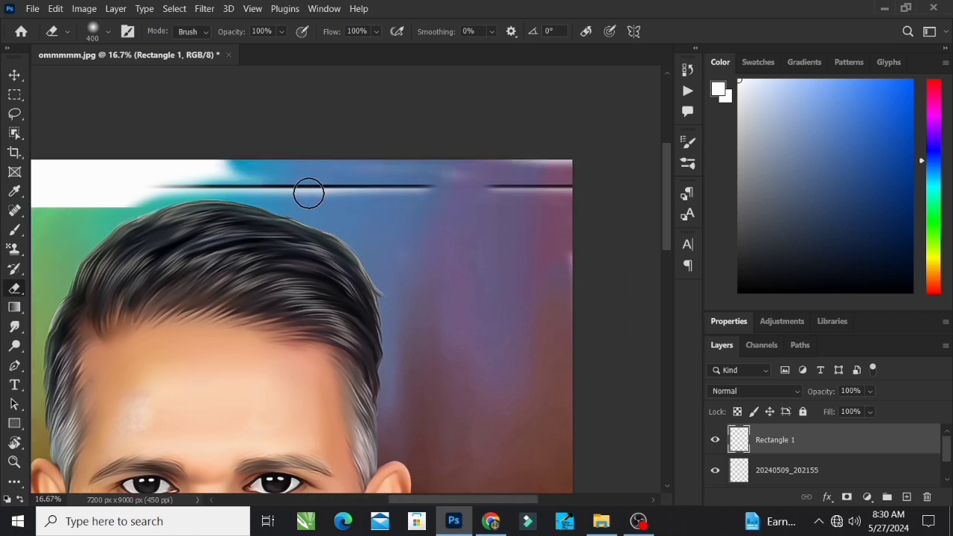
{"action": "left_click_drag", "start_coordinate": [478, 503], "coordinate": [431, 503]}
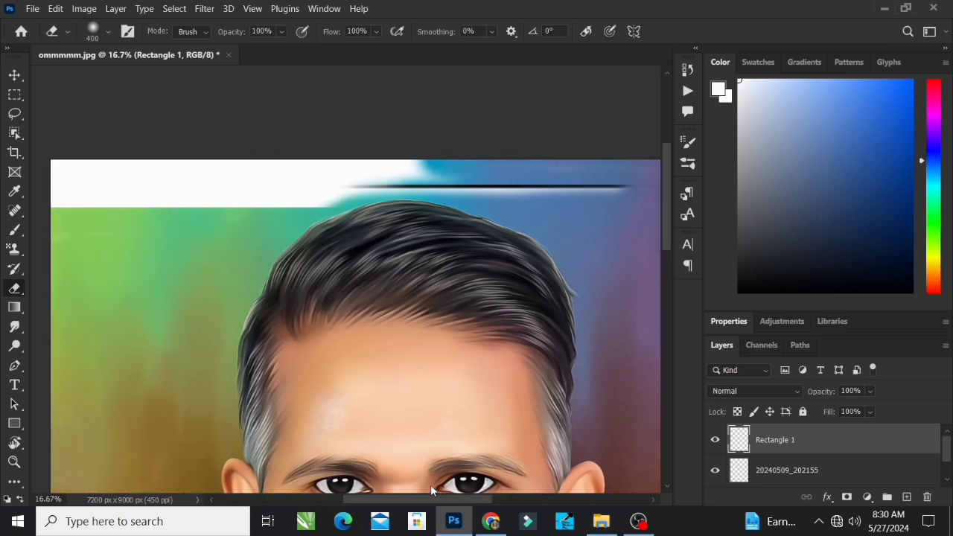
{"action": "mouse_move", "coordinate": [432, 167]}
{"action": "left_mouse_down"}
{"action": "mouse_move", "coordinate": [222, 195]}
{"action": "mouse_move", "coordinate": [118, 188]}
{"action": "left_mouse_up"}
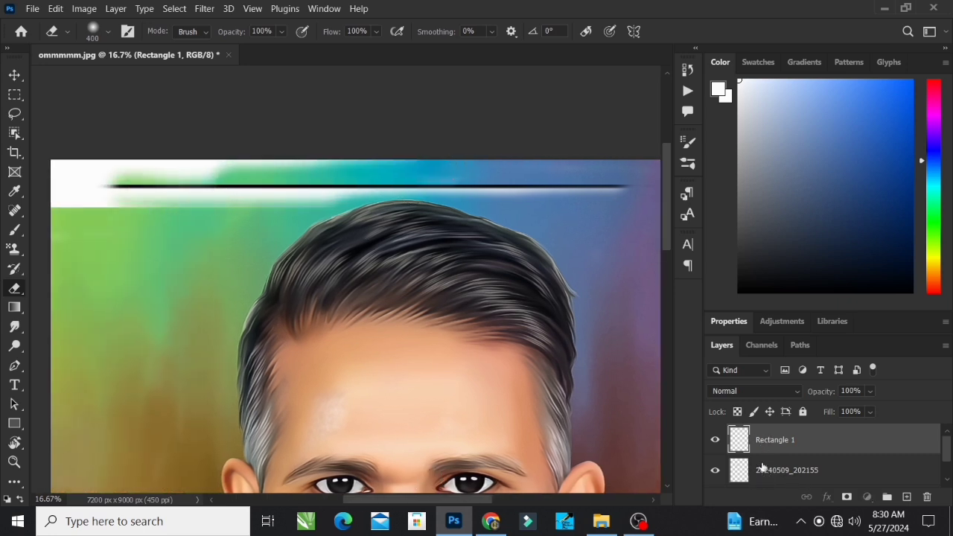
Erase the black top line on the photo layer, then the remaining light strip on Rectangle 1.
{"action": "left_click", "coordinate": [762, 467]}
{"action": "mouse_move", "coordinate": [483, 192]}
{"action": "left_mouse_down"}
{"action": "mouse_move", "coordinate": [608, 192]}
{"action": "mouse_move", "coordinate": [596, 179]}
{"action": "mouse_move", "coordinate": [52, 186]}
{"action": "left_mouse_up"}
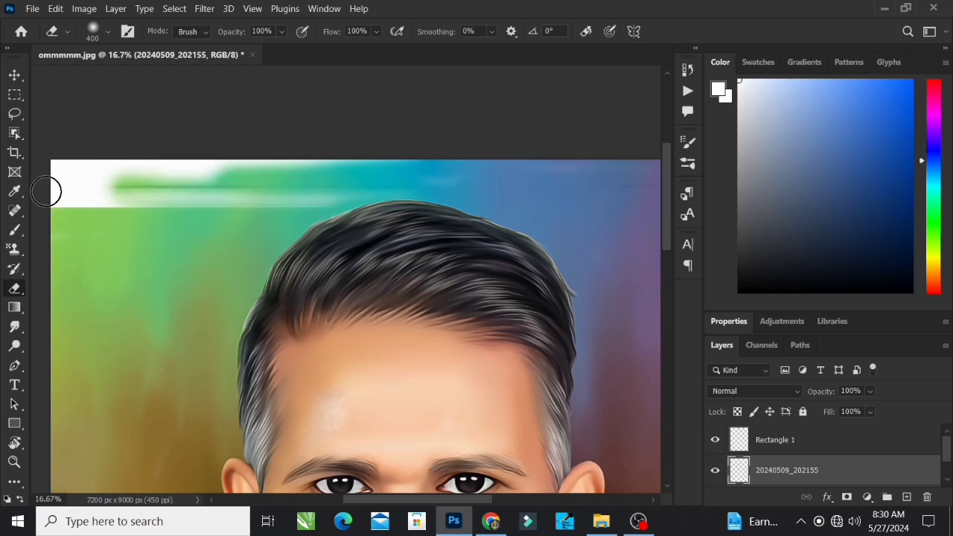
{"action": "left_click", "coordinate": [819, 434]}
{"action": "mouse_move", "coordinate": [200, 211]}
{"action": "left_mouse_down"}
{"action": "mouse_move", "coordinate": [230, 191]}
{"action": "mouse_move", "coordinate": [30, 190]}
{"action": "mouse_move", "coordinate": [323, 136]}
{"action": "mouse_move", "coordinate": [318, 179]}
{"action": "left_mouse_up"}
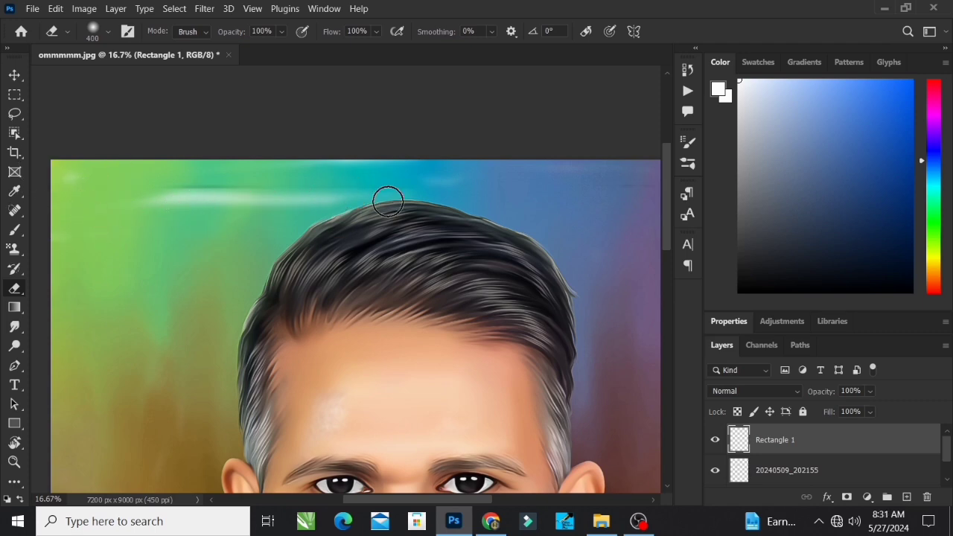
{"action": "left_click_drag", "start_coordinate": [417, 164], "coordinate": [128, 159]}
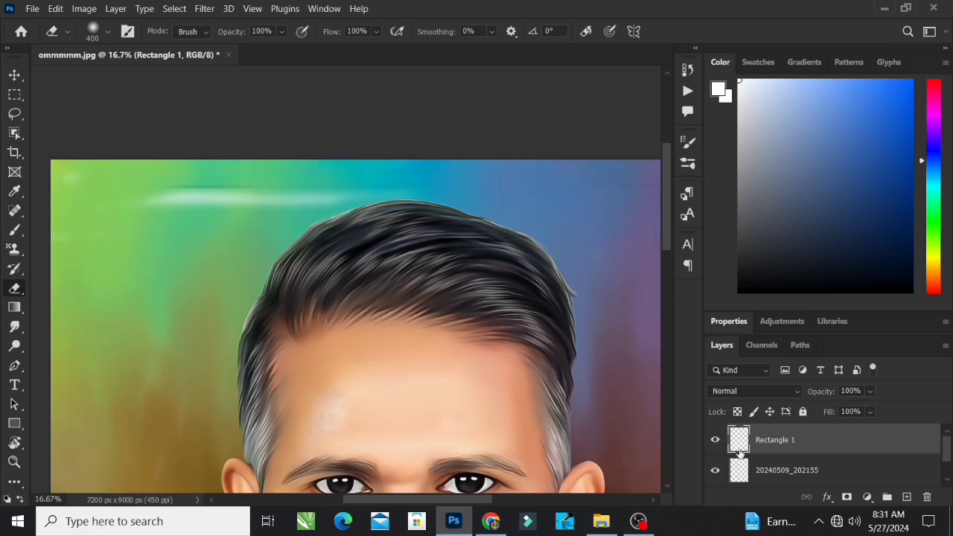
Erase the last light streak near the top-left on the 20240509_202155 photo layer.
{"action": "left_click", "coordinate": [770, 469]}
{"action": "left_click_drag", "start_coordinate": [204, 202], "coordinate": [425, 192]}
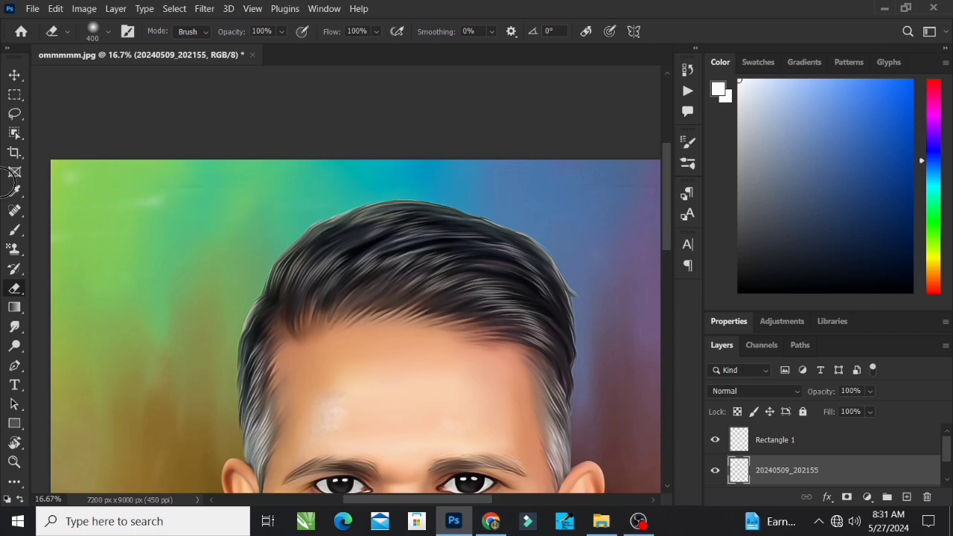
{"action": "scroll", "coordinate": [174, 186], "scroll_direction": "down", "scroll_amount": 5}
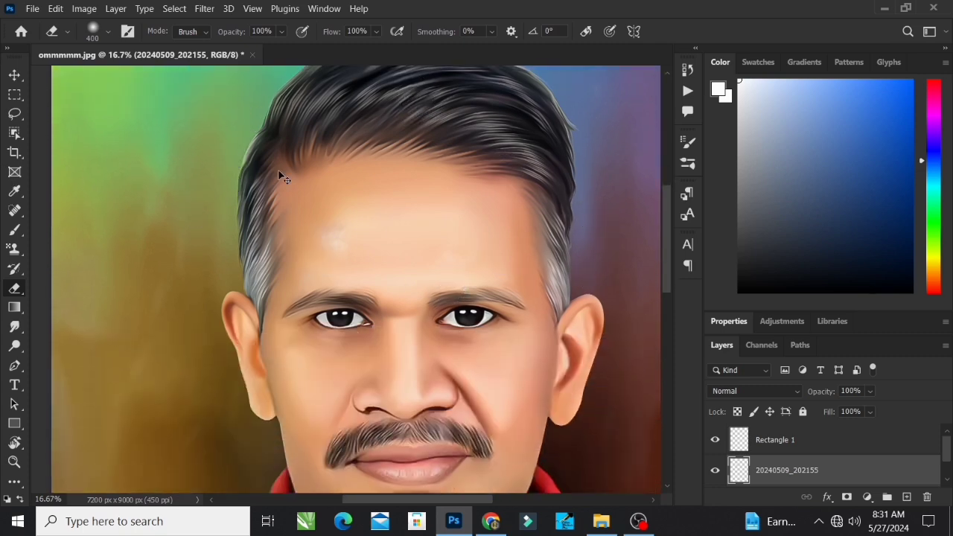
Zoom out to 8.33% to view the whole painted portrait, ending on the photo layer.
{"action": "key", "text": "ctrl+minus"}
{"action": "scroll", "coordinate": [284, 186], "scroll_direction": "down", "scroll_amount": 1}
{"action": "scroll", "coordinate": [447, 239], "scroll_direction": "right", "scroll_amount": 3}
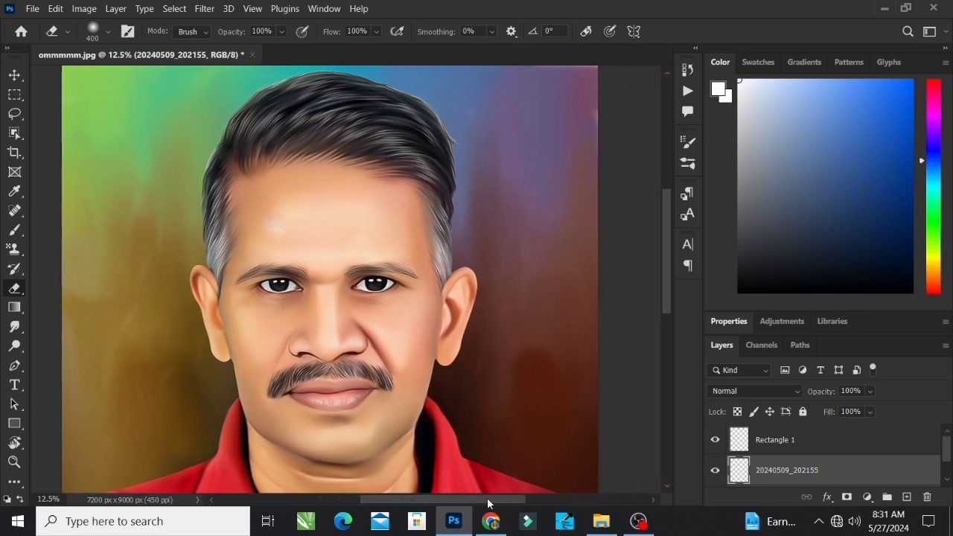
{"action": "scroll", "coordinate": [549, 270], "scroll_direction": "right", "scroll_amount": 1}
{"action": "scroll", "coordinate": [550, 269], "scroll_direction": "up", "scroll_amount": 2}
{"action": "scroll", "coordinate": [550, 269], "scroll_direction": "up", "scroll_amount": 1}
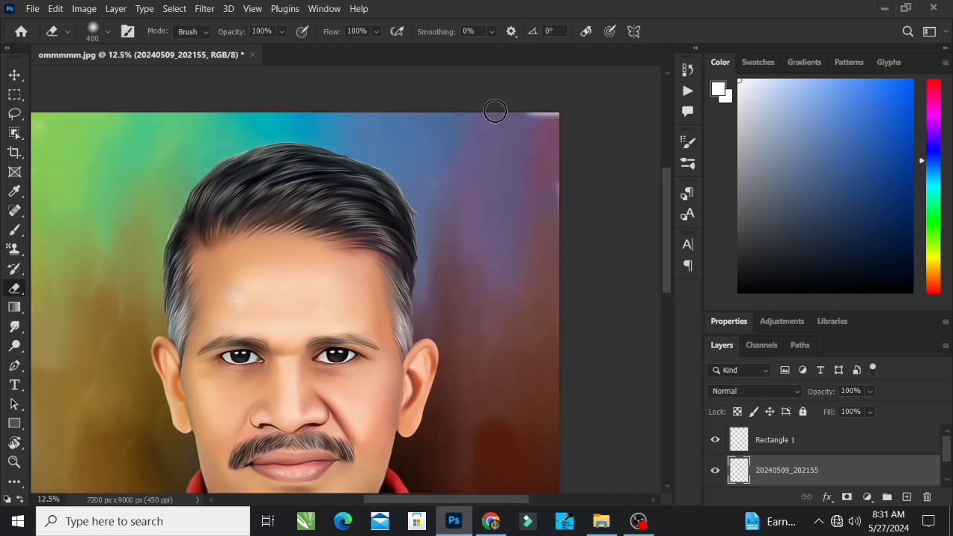
{"action": "left_click", "coordinate": [790, 446]}
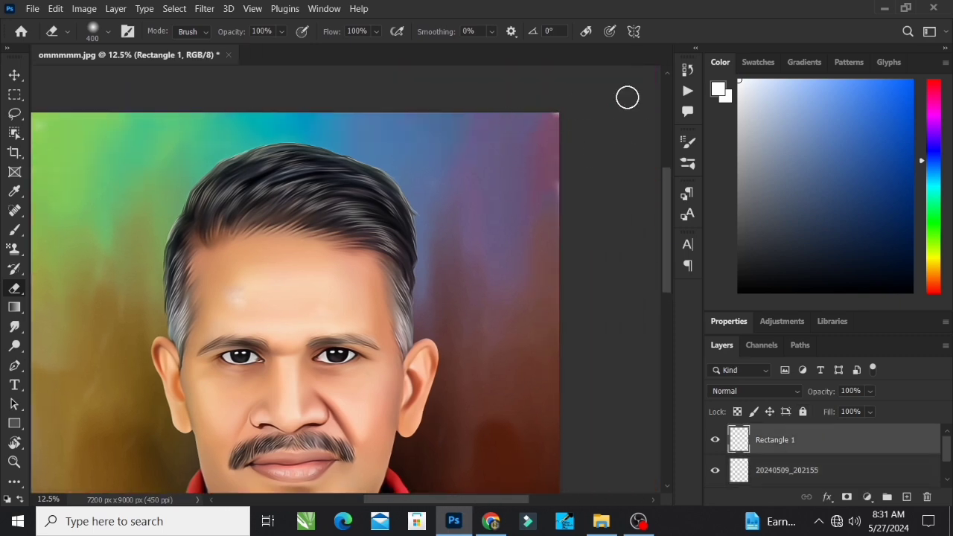
{"action": "left_click", "coordinate": [784, 477]}
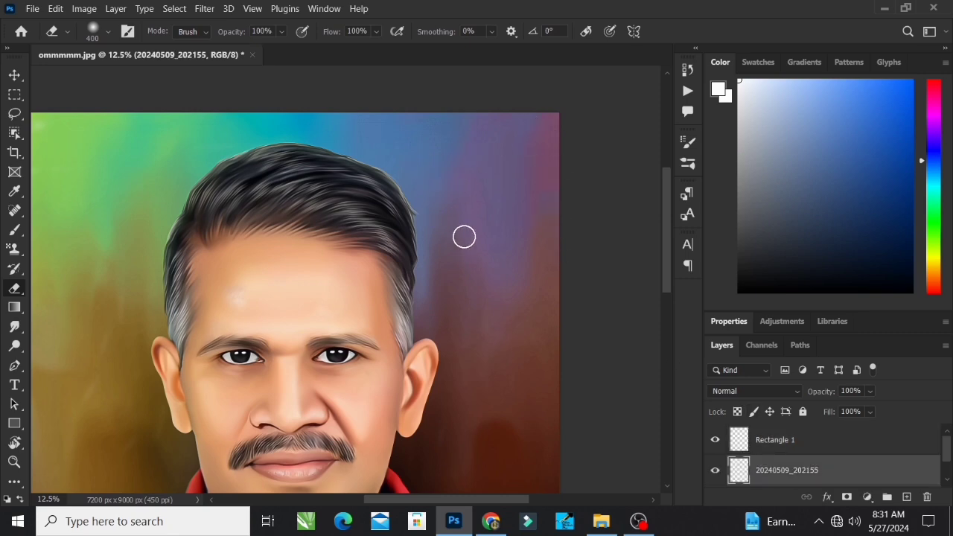
{"action": "key", "text": "ctrl+minus"}
{"action": "scroll", "coordinate": [424, 356], "scroll_direction": "down", "scroll_amount": 5}
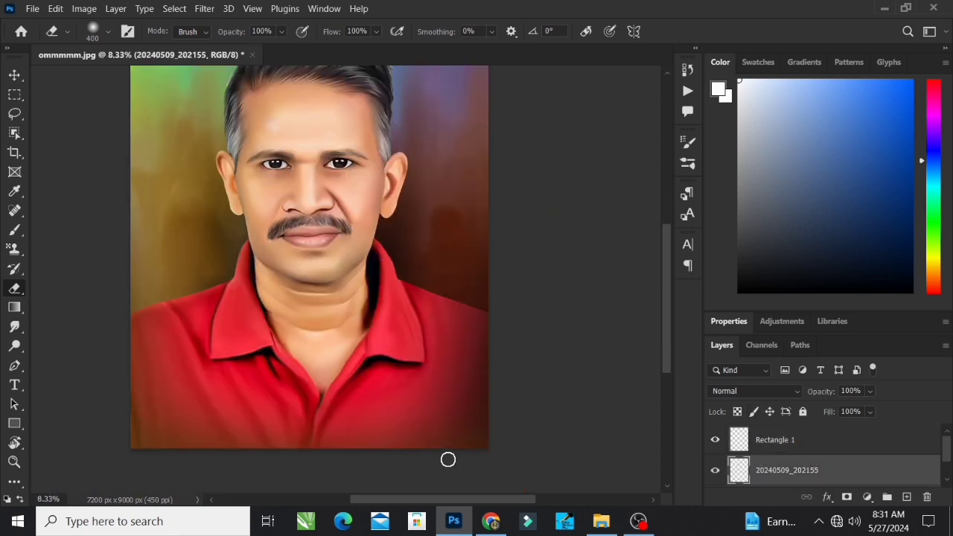
{"action": "scroll", "coordinate": [399, 402], "scroll_direction": "up", "scroll_amount": 2}
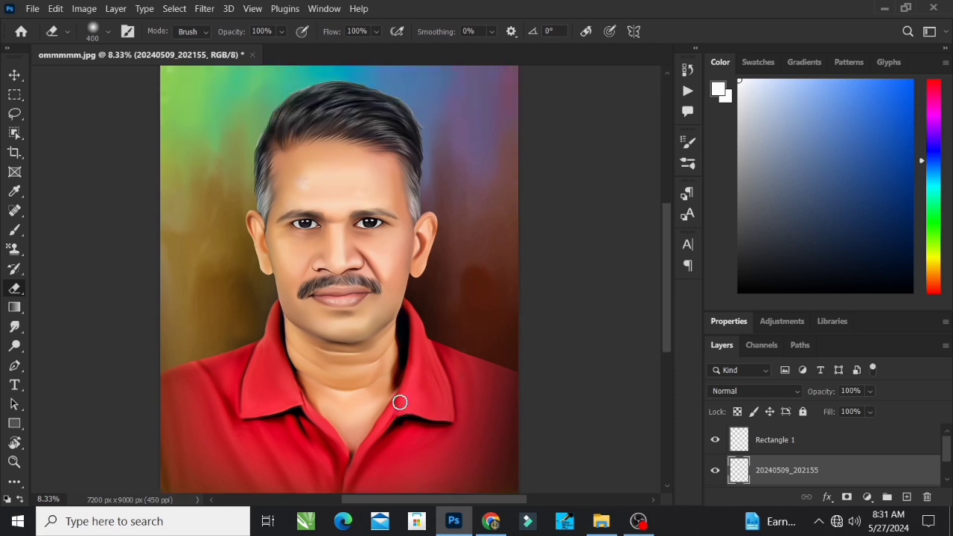